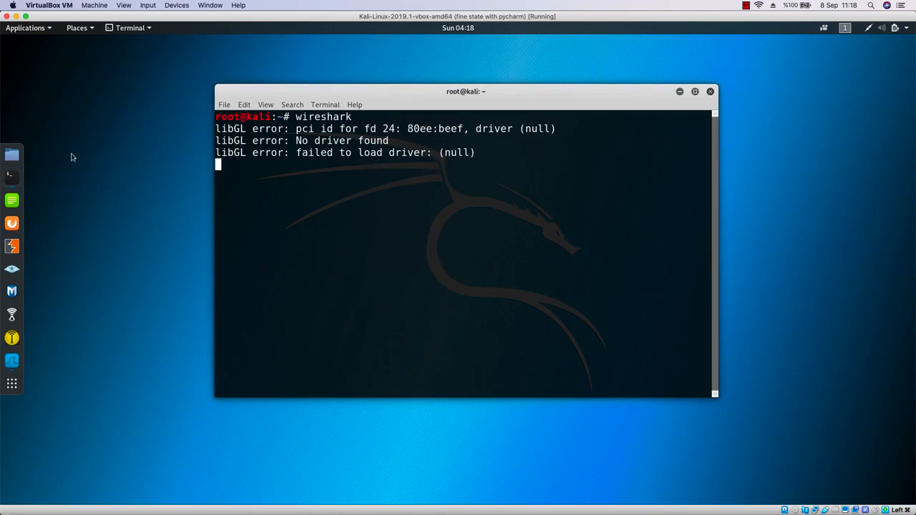
Open a new terminal window from the dock's terminal launcher.
right_click(19, 182)
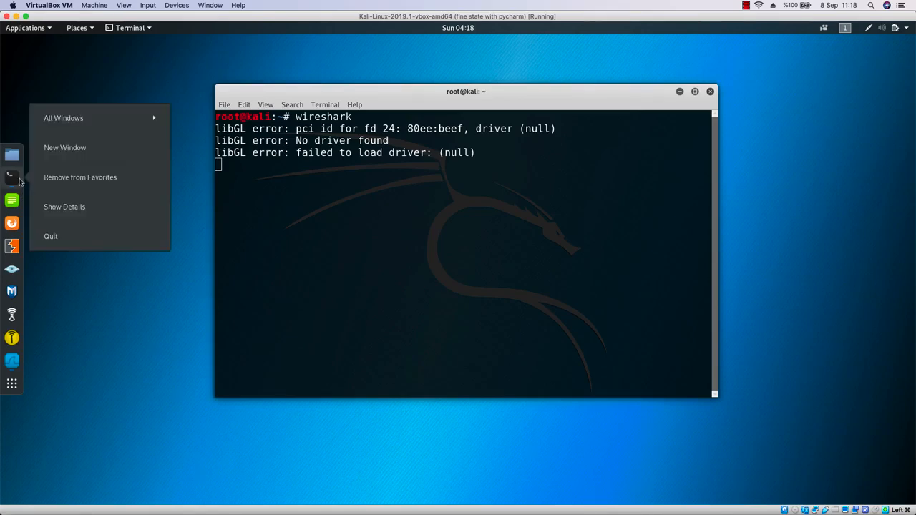
click(74, 152)
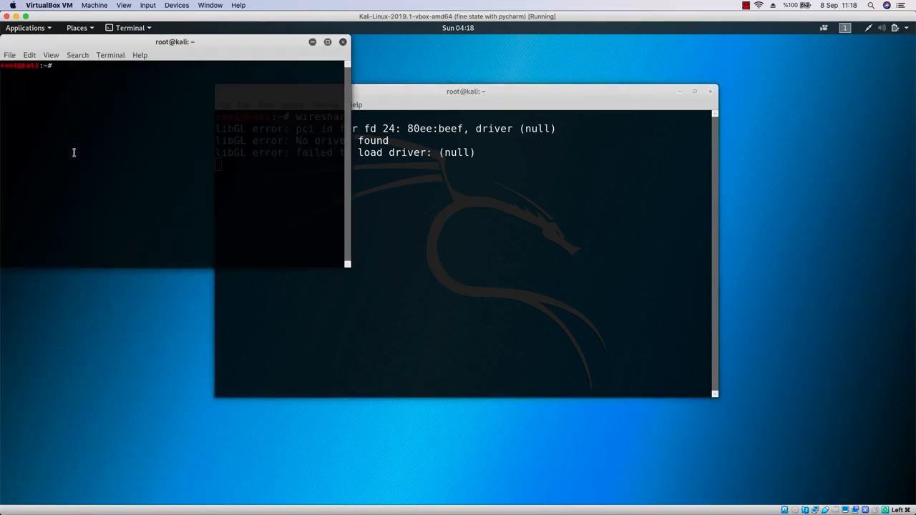
Minimize the old terminal and move the new terminal window to the centre of the desktop.
click(679, 91)
drag(274, 39, 603, 136)
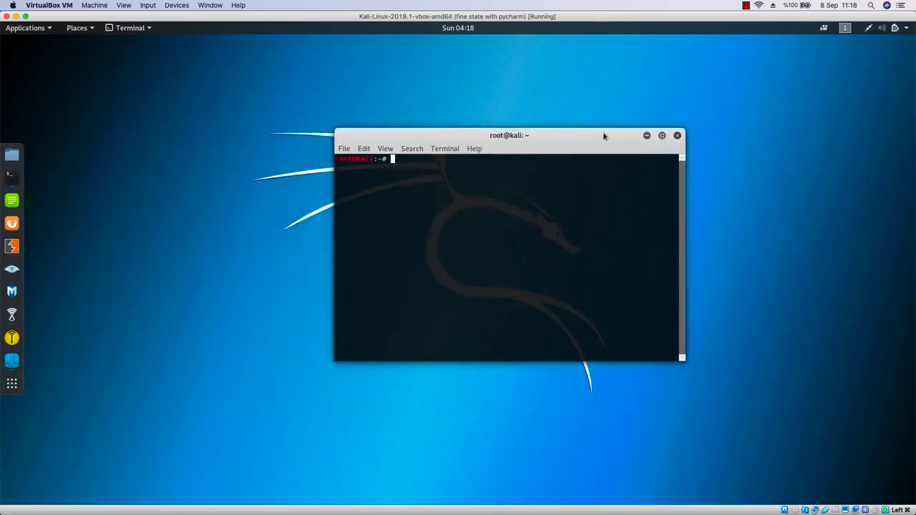
Zoom in the terminal's text size two levels.
click(386, 149)
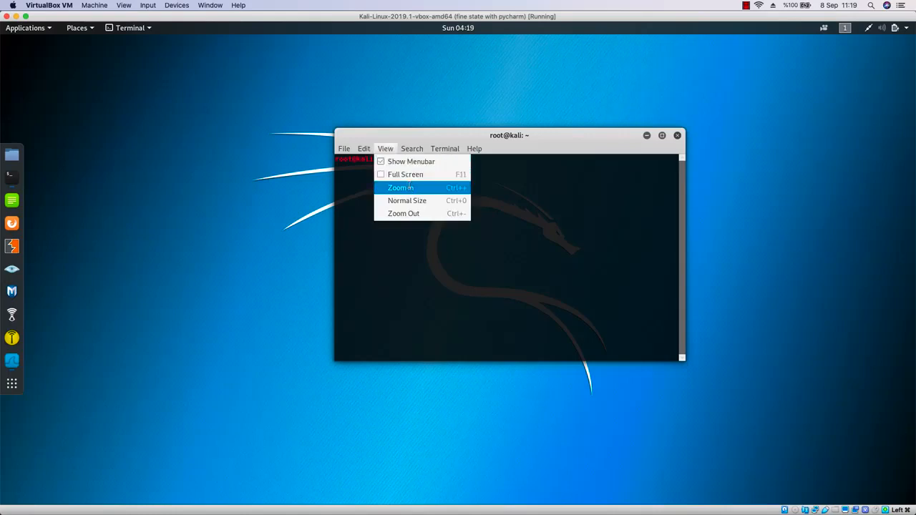
click(402, 188)
click(387, 150)
click(406, 187)
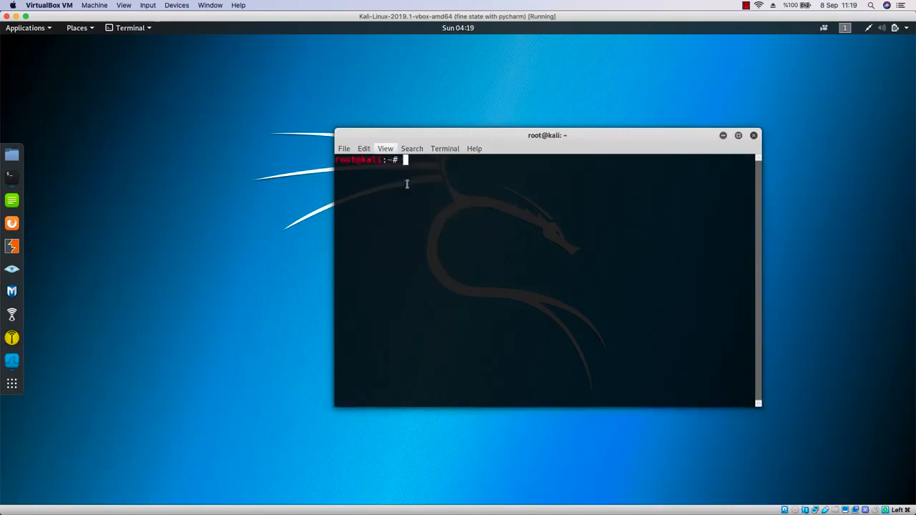
Launch bettercap on the eth0 interface with the command bettercap -iface eth0.
drag(486, 140, 426, 120)
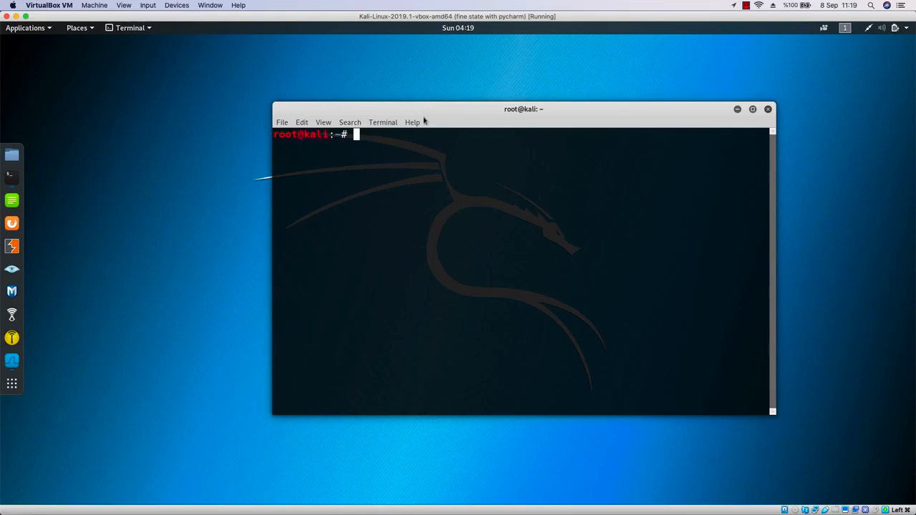
drag(424, 116, 420, 101)
text(be)
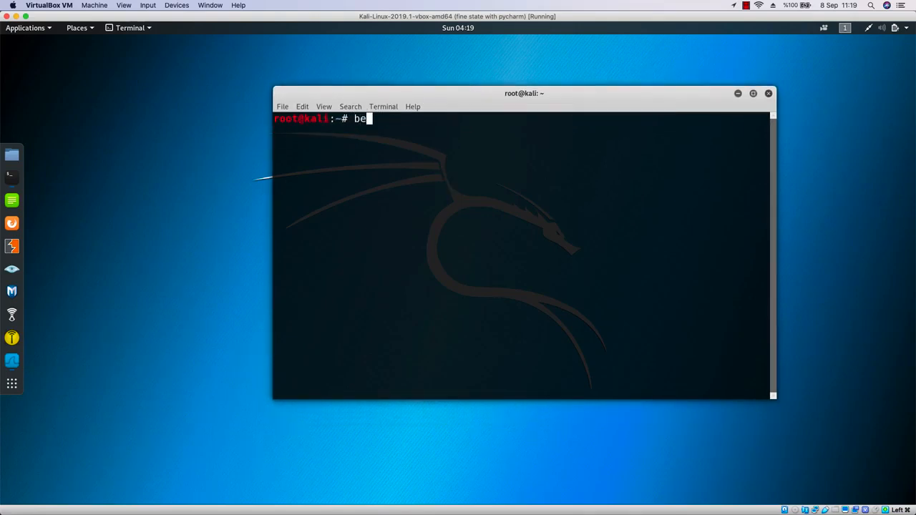
text(ttercap -i)
key(BackSpace)
text(face eth0)
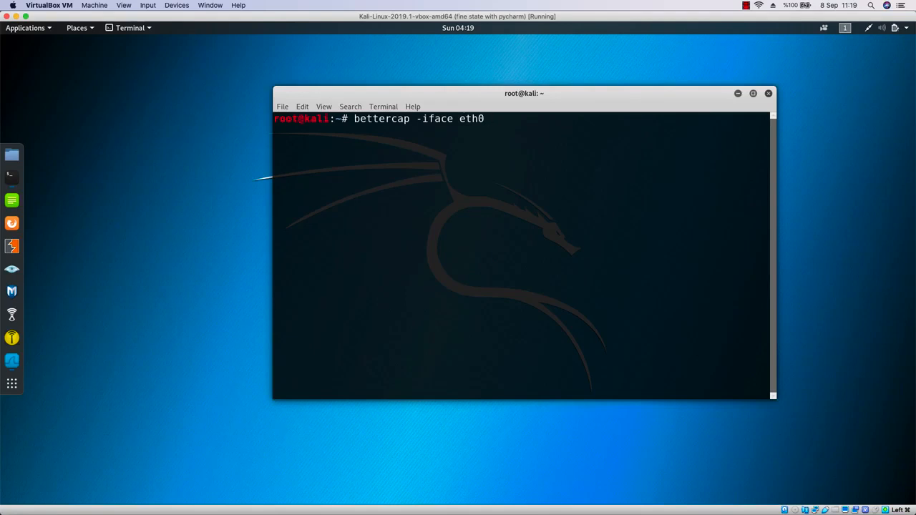
key(Return)
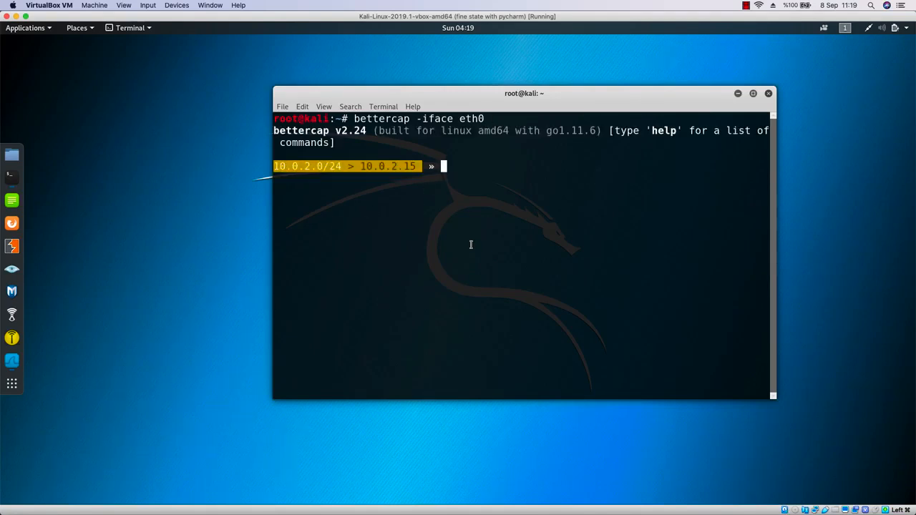
Start network host discovery in bettercap with net.probe on.
text(net.probe on)
key(Return)
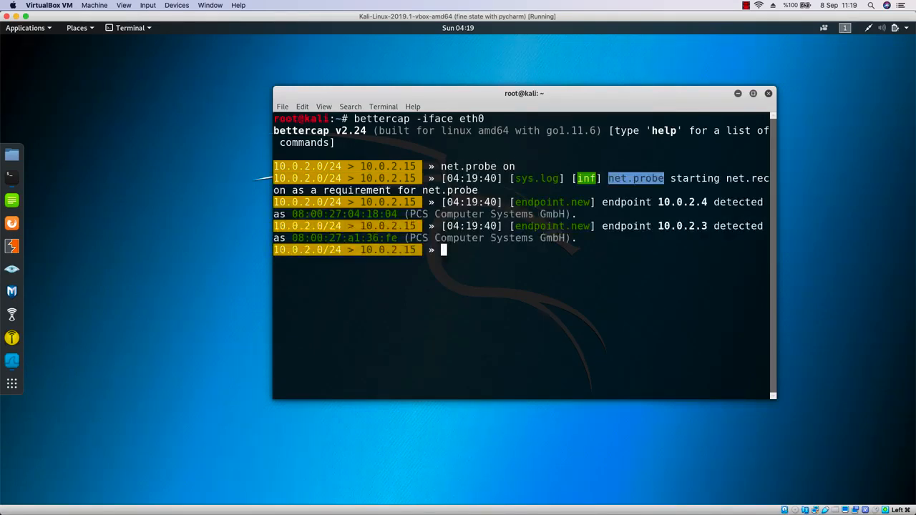
Begin entering a set command for the ARP spoofing options.
text(set arps)
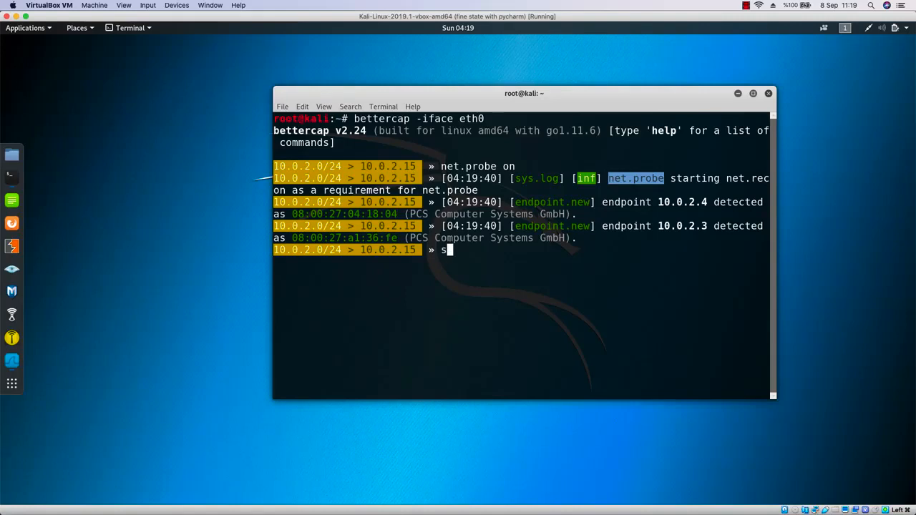
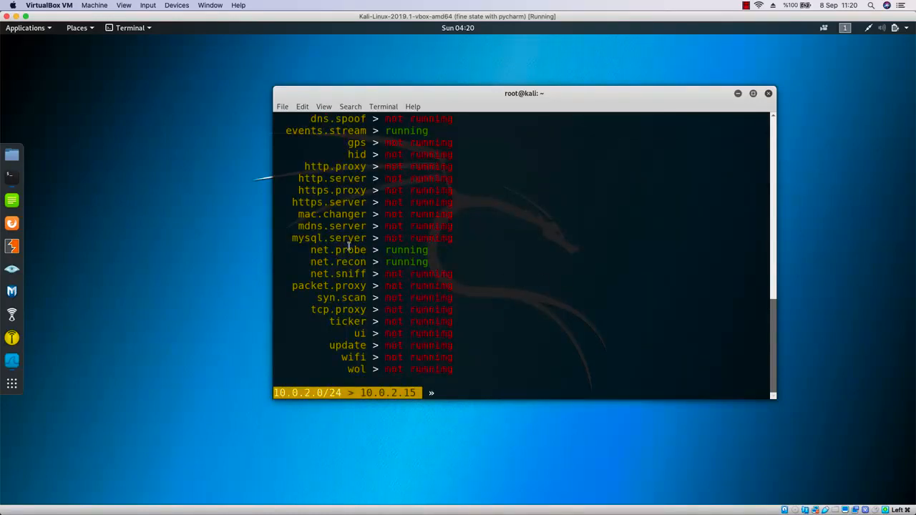
Switch to the Windows 10 virtual machine.
drag(315, 275, 441, 276)
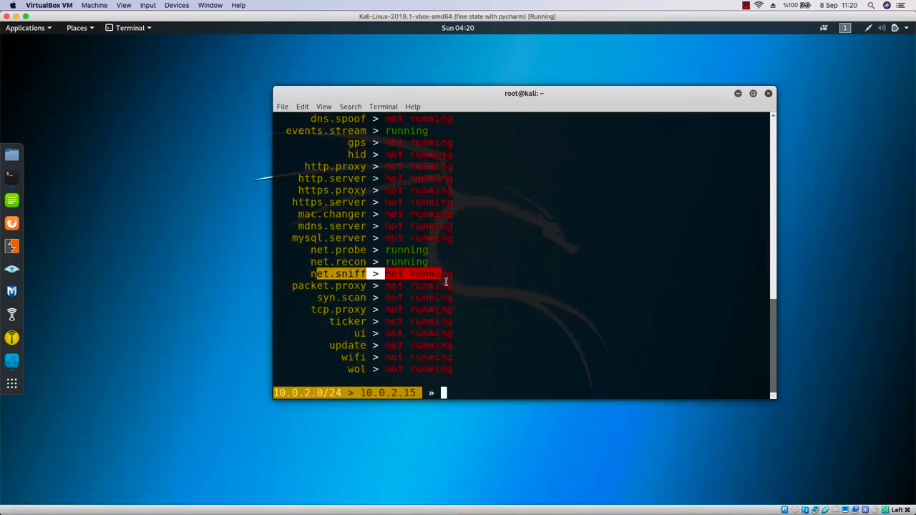
click(476, 372)
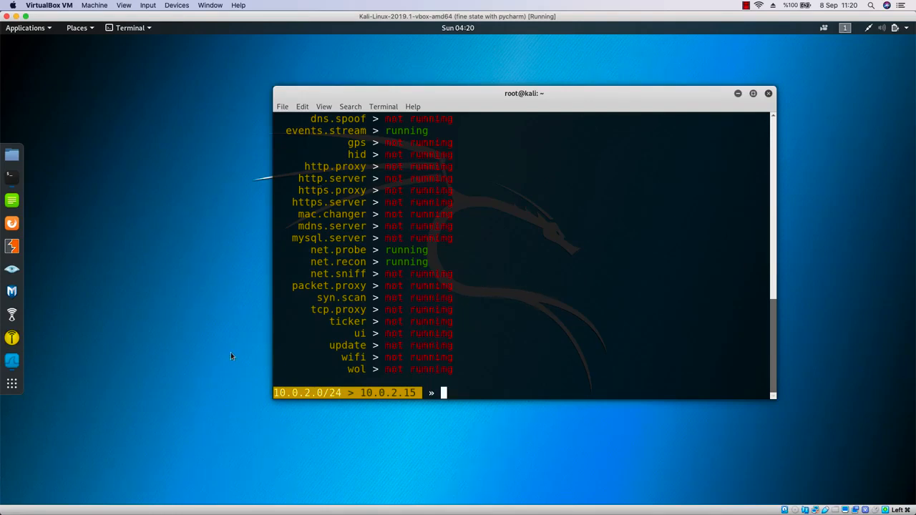
mouse_move(728, 509)
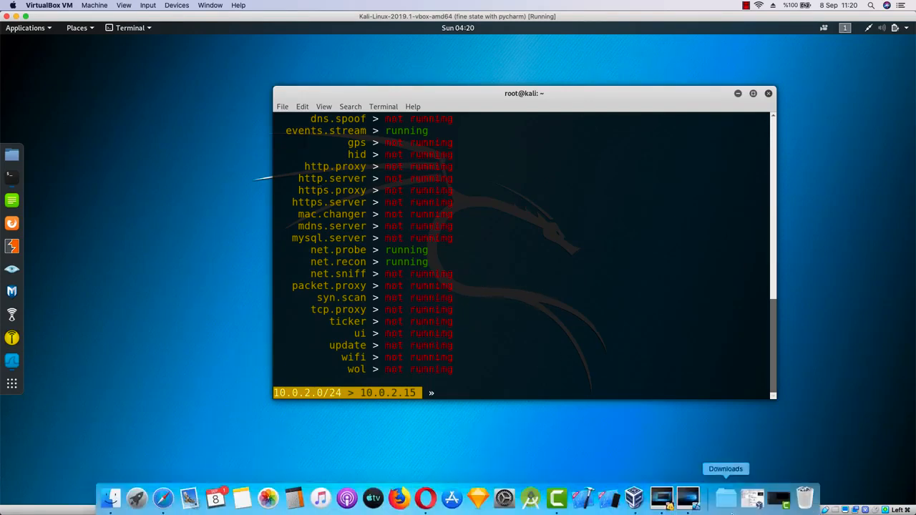
click(687, 499)
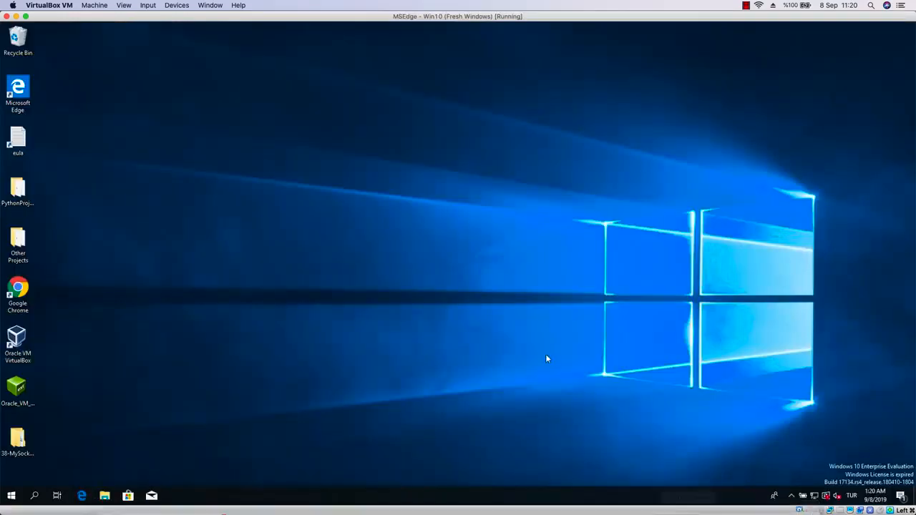
Search for cmd and open Command Prompt in Windows.
click(10, 498)
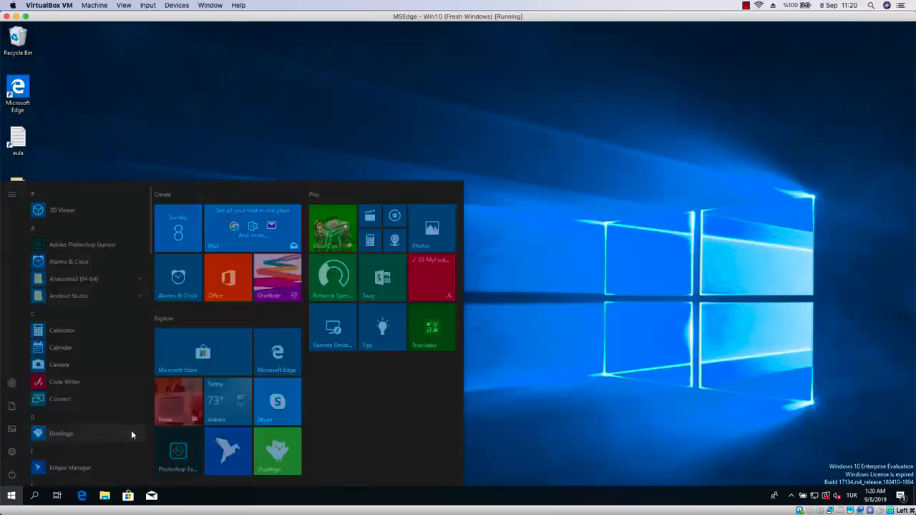
text(d)
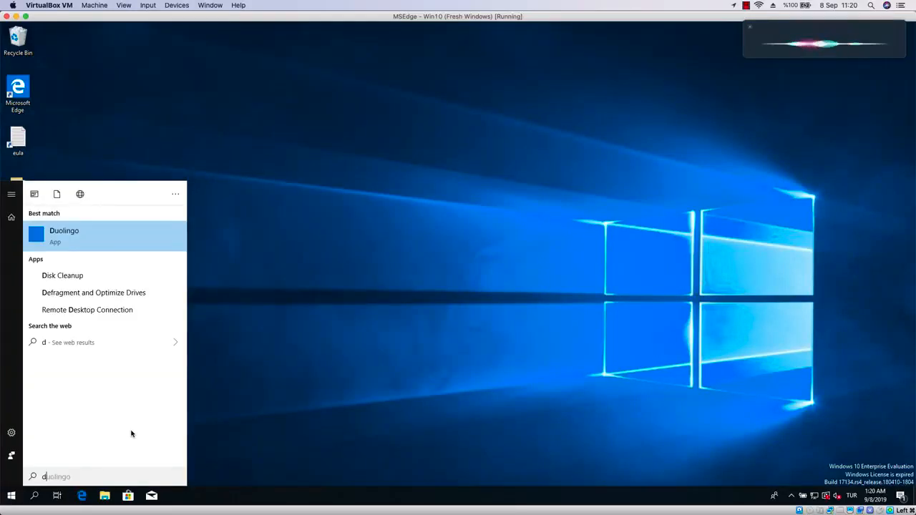
key(BackSpace)
text(cmd)
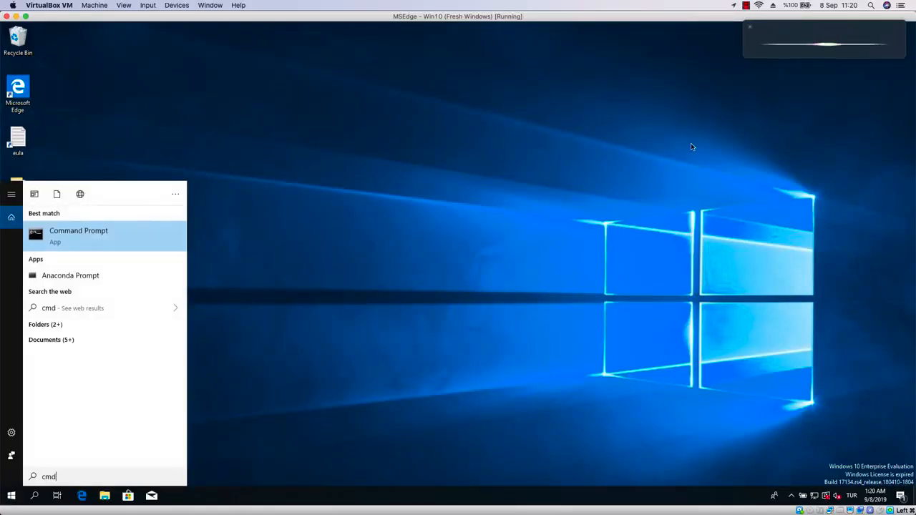
click(749, 31)
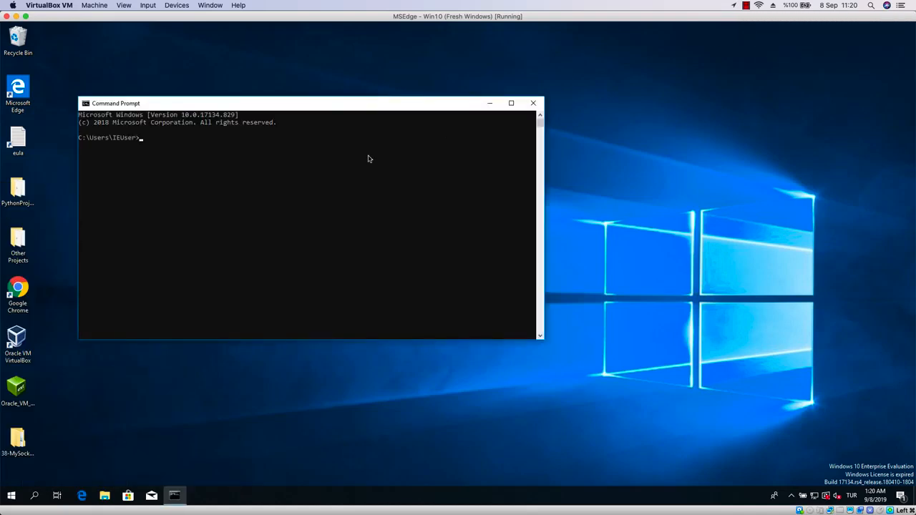
Show the Windows ARP table with the command arp -a.
drag(353, 113, 509, 129)
text(arp -a)
key(Return)
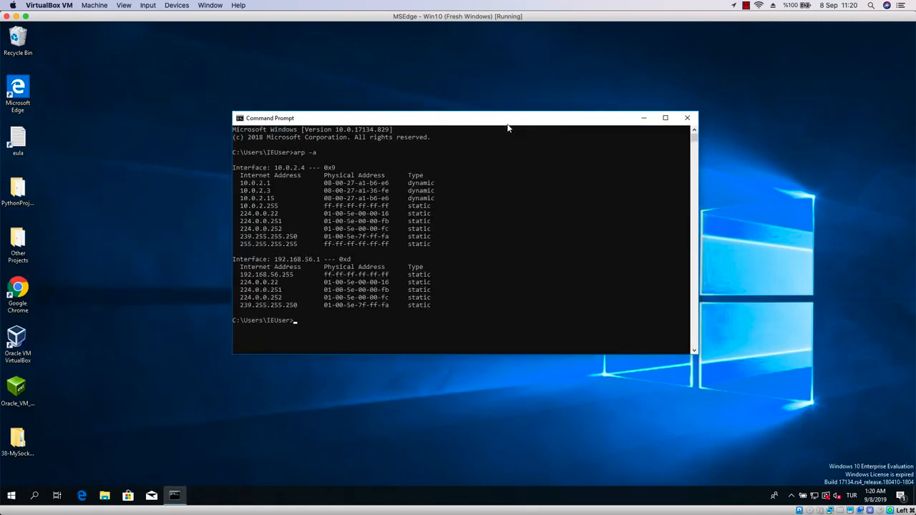
Compare the physical addresses listed for 10.0.2.1 and 10.0.2.15, then close Command Prompt.
click(390, 183)
drag(319, 185, 326, 185)
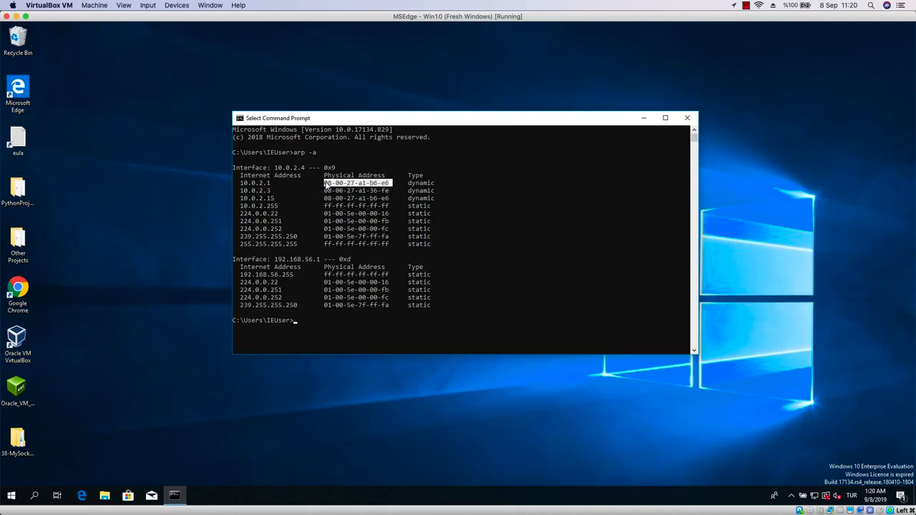
double_click(341, 198)
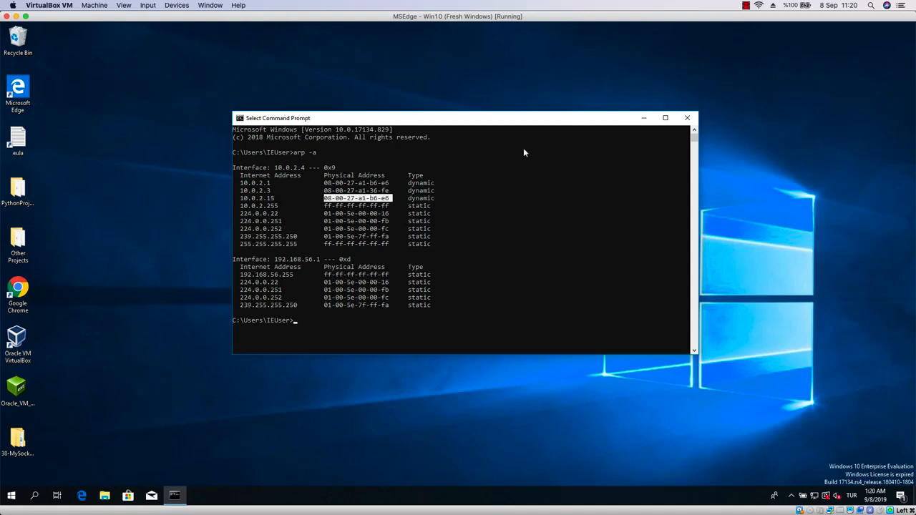
click(687, 118)
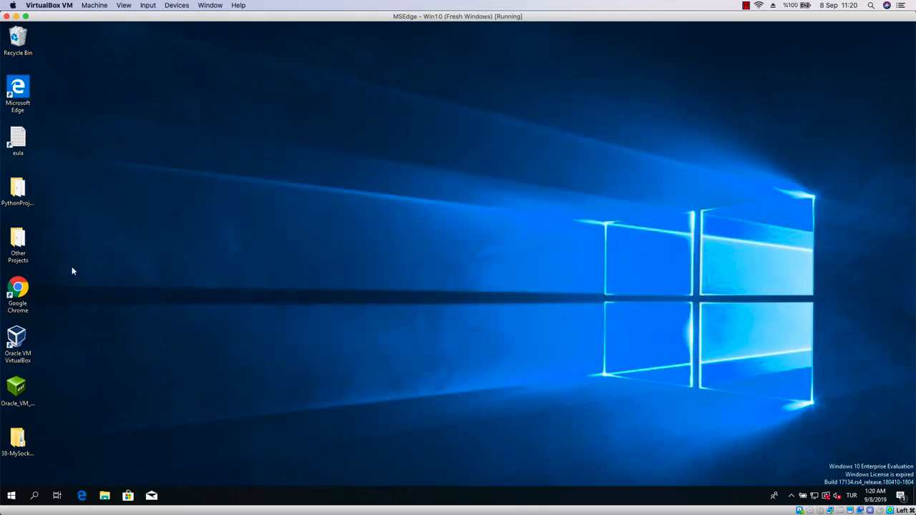
Open Microsoft Edge and browse to hotmail.com.
double_click(19, 87)
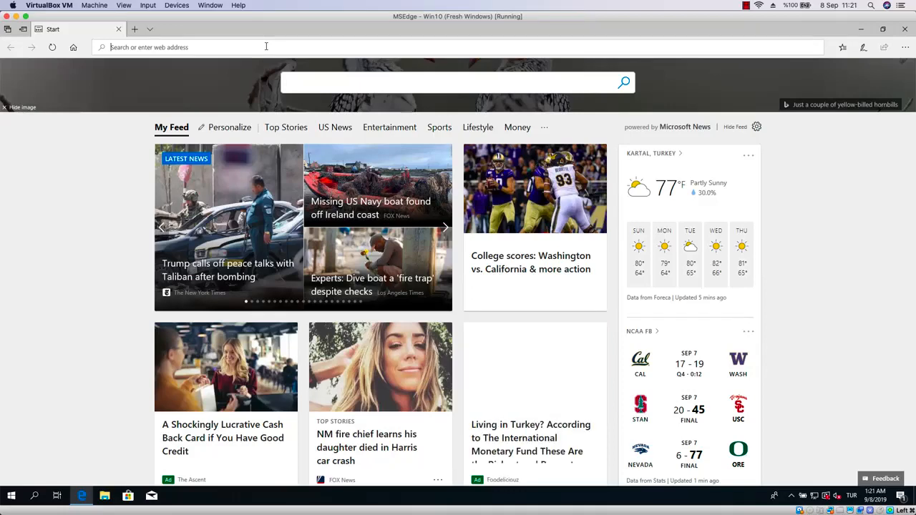
text(hotm)
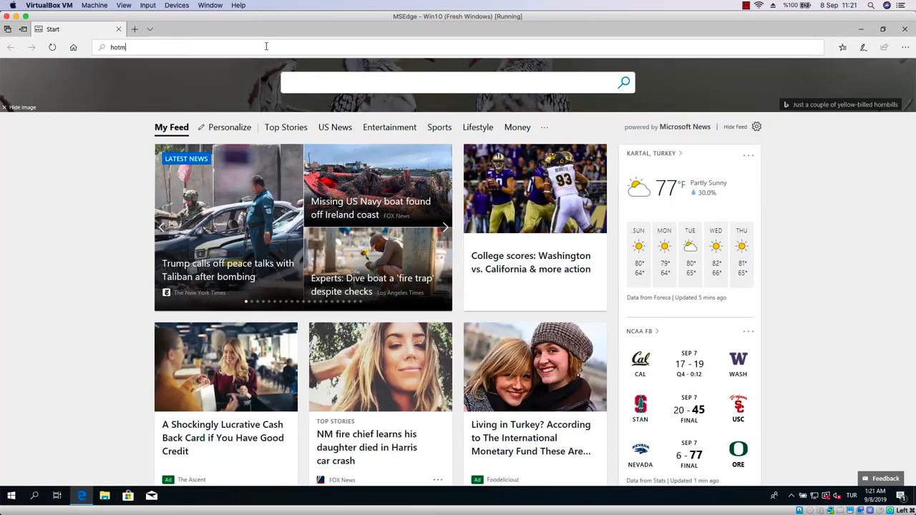
text(a)
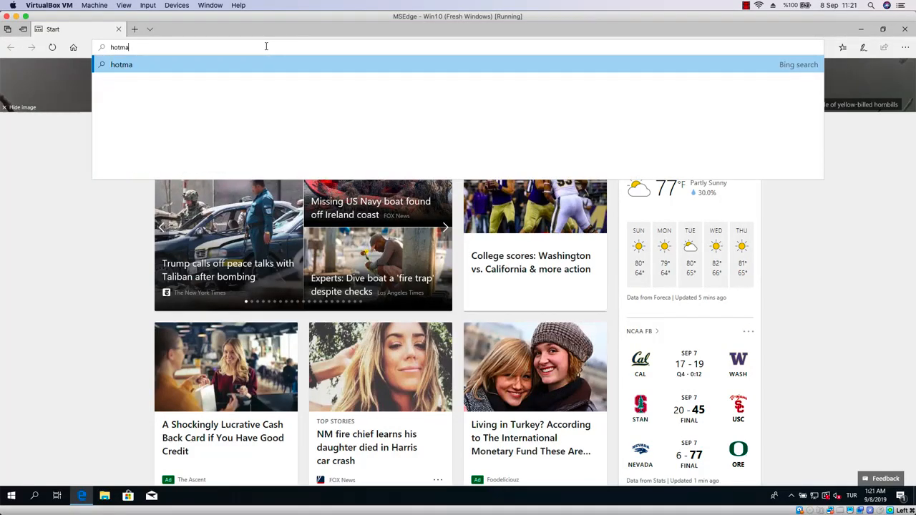
text(il.com)
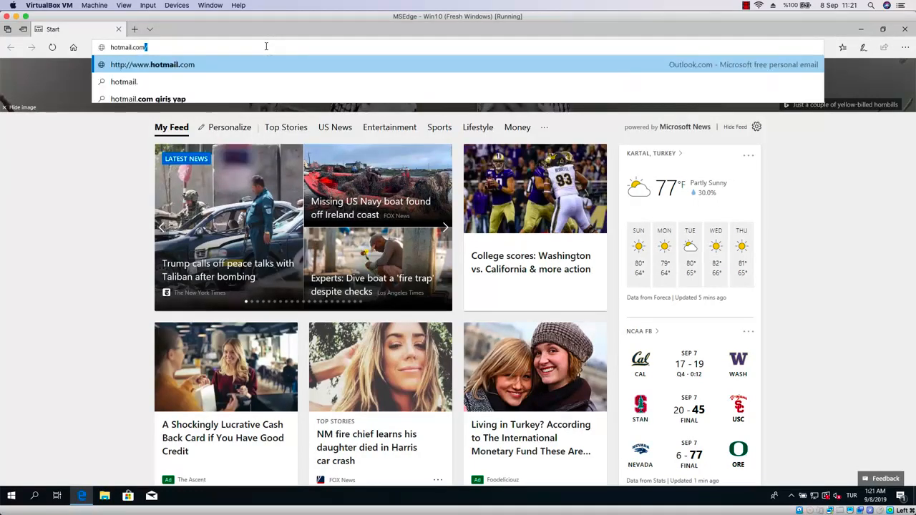
key(Return)
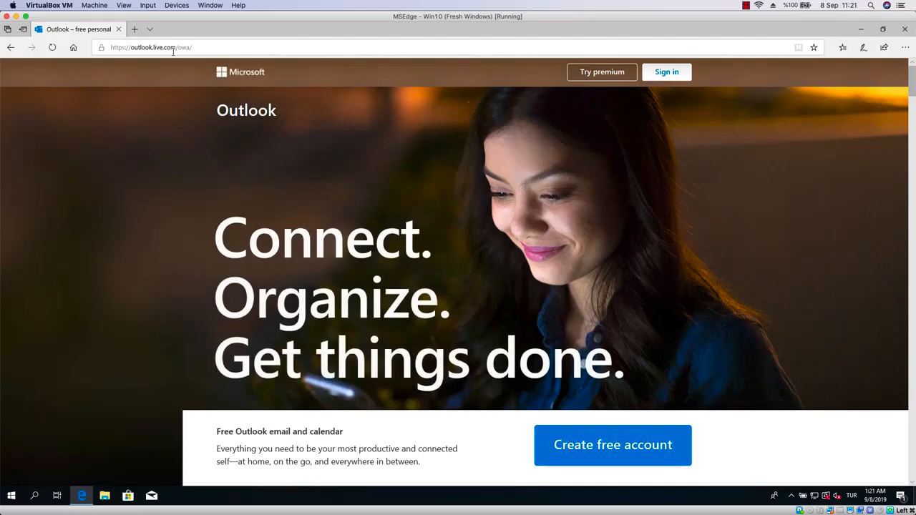
Browse to unicornitems.com in the same tab.
click(172, 49)
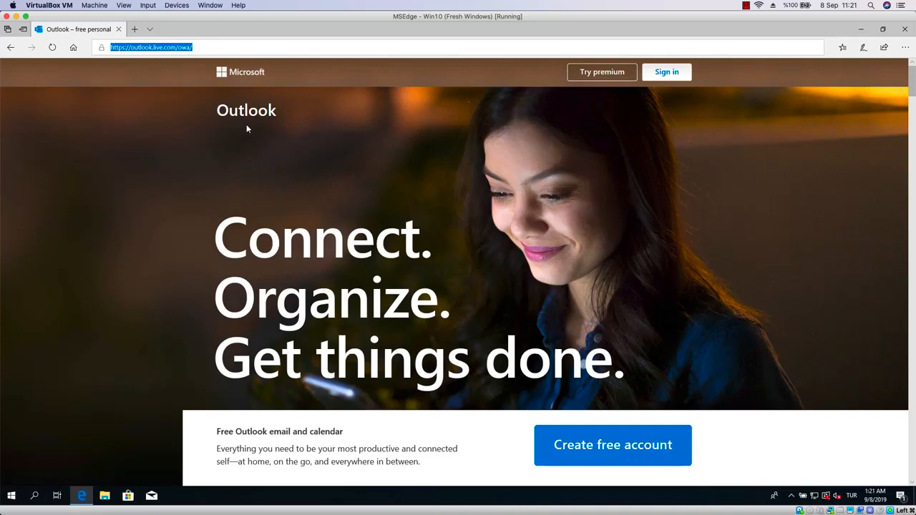
text(un)
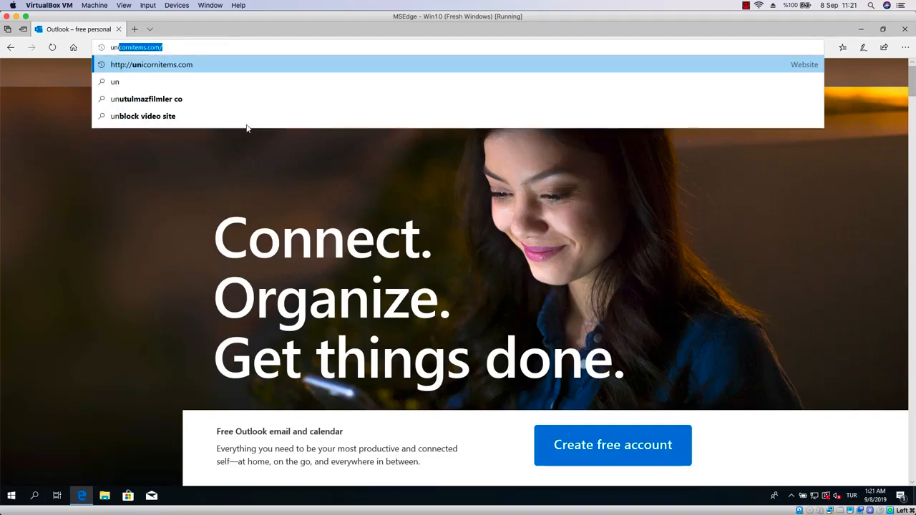
key(Return)
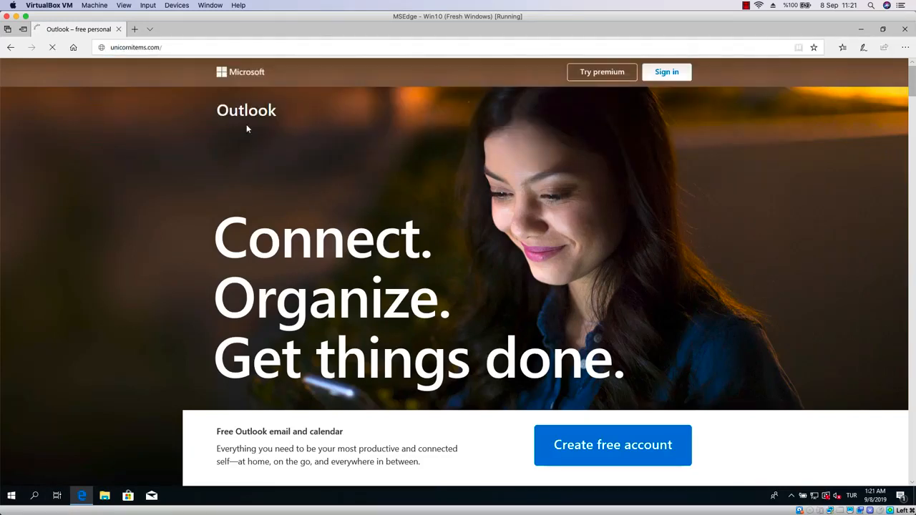
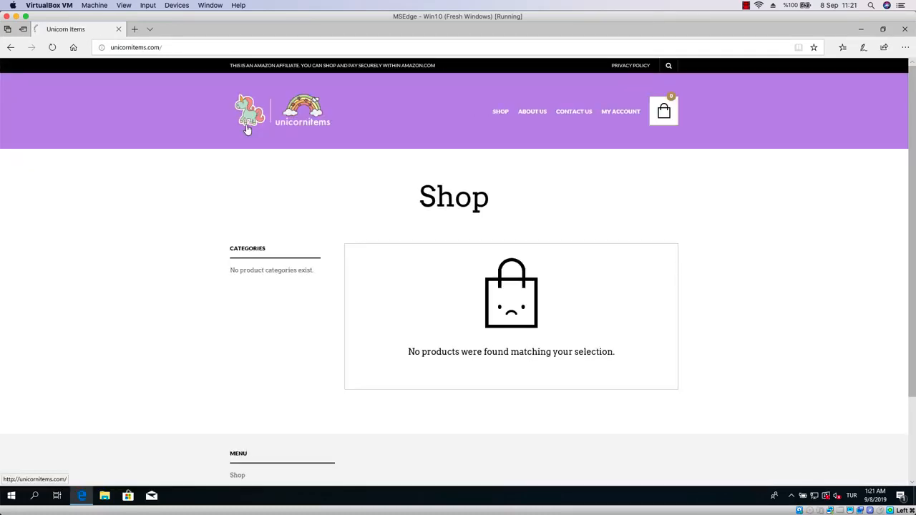
Open the My Account page and try to log in with a username and the account password, declining to save the password.
click(625, 114)
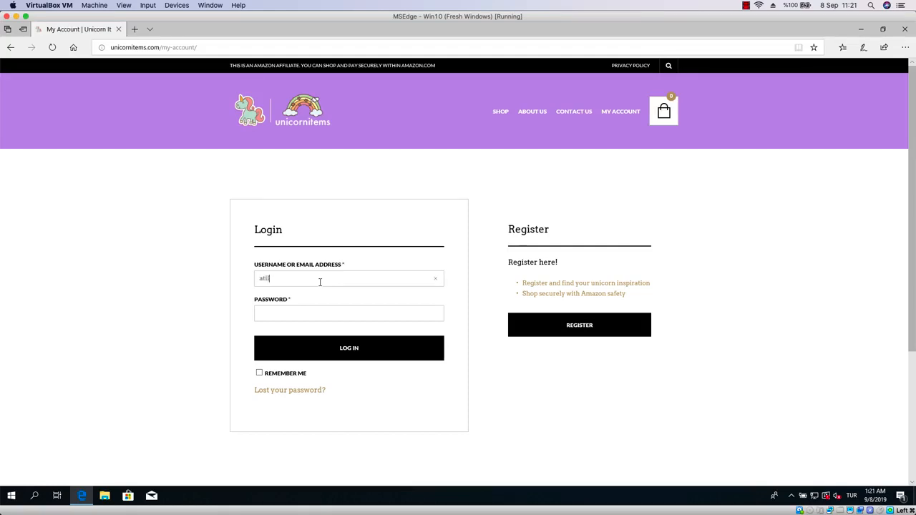
text(m)
key(Tab)
click(370, 355)
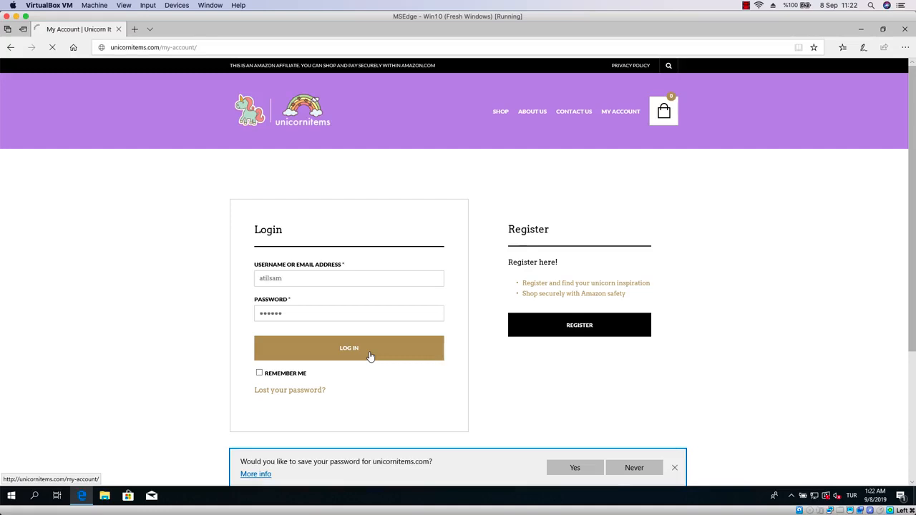
click(633, 469)
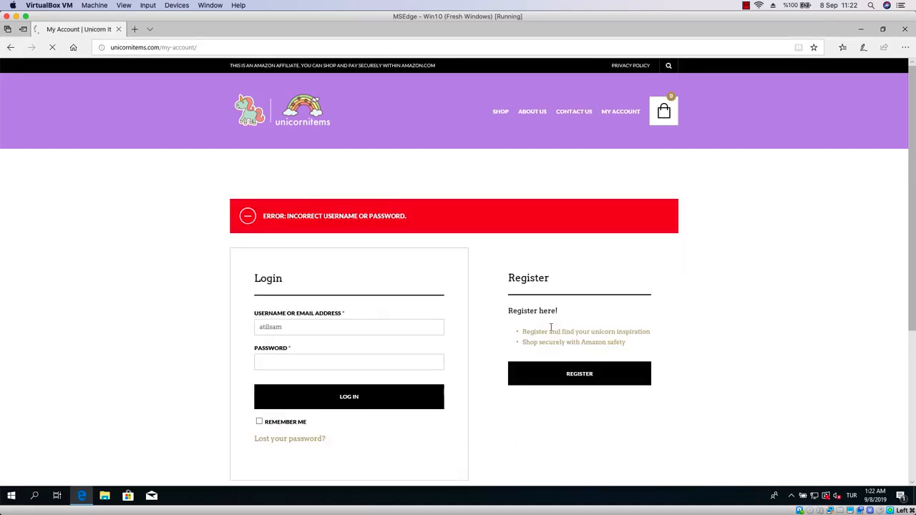
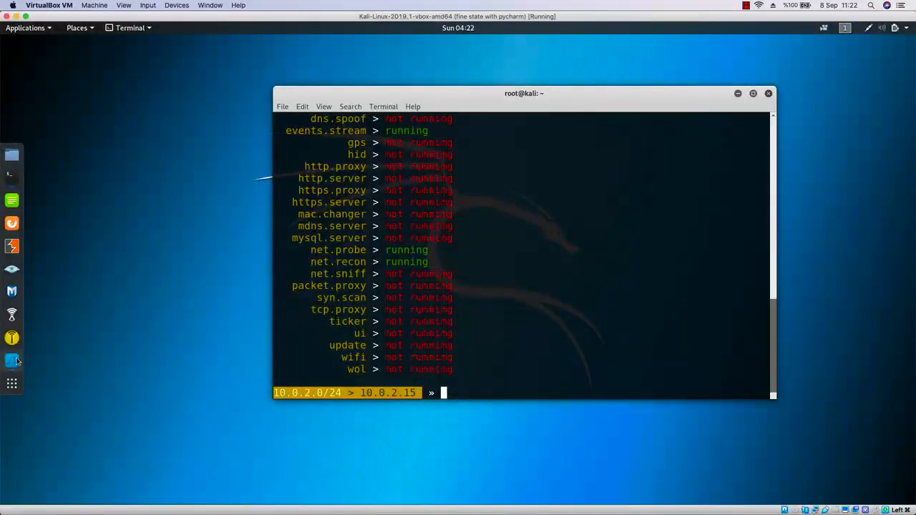
Switch to Wireshark, scroll back through the captured packets, and stop the live capture on eth0.
click(13, 361)
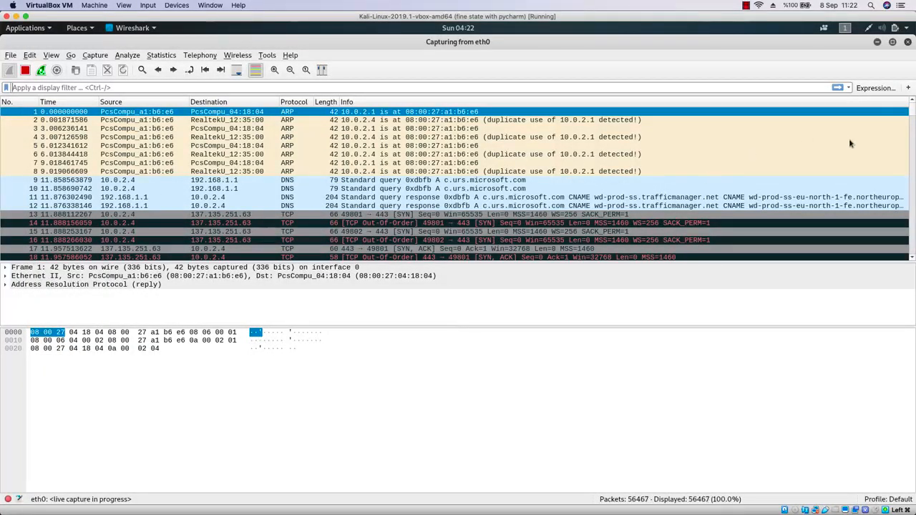
drag(911, 115, 911, 263)
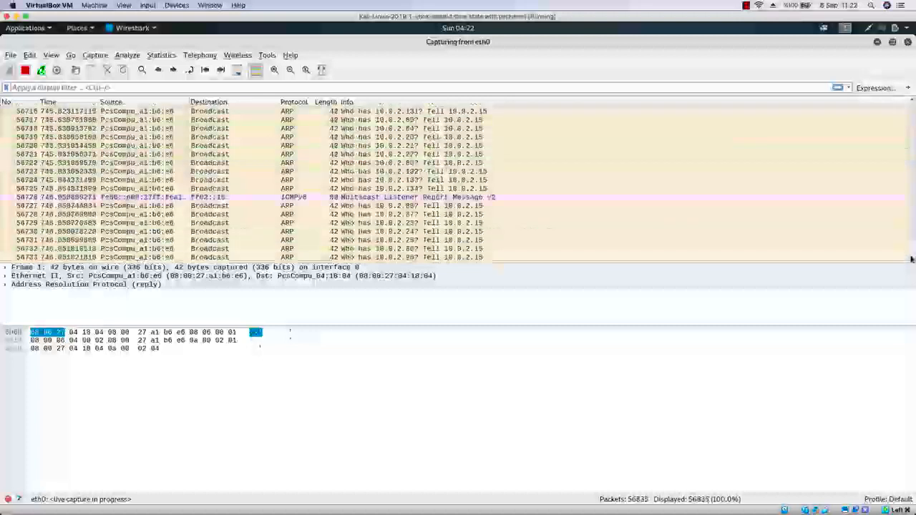
scroll(806, 216, up, 9)
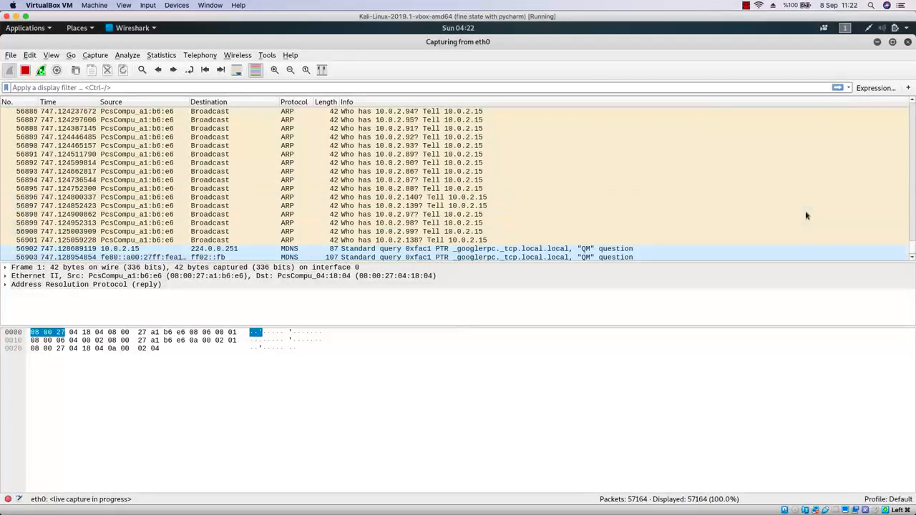
scroll(806, 216, up, 20)
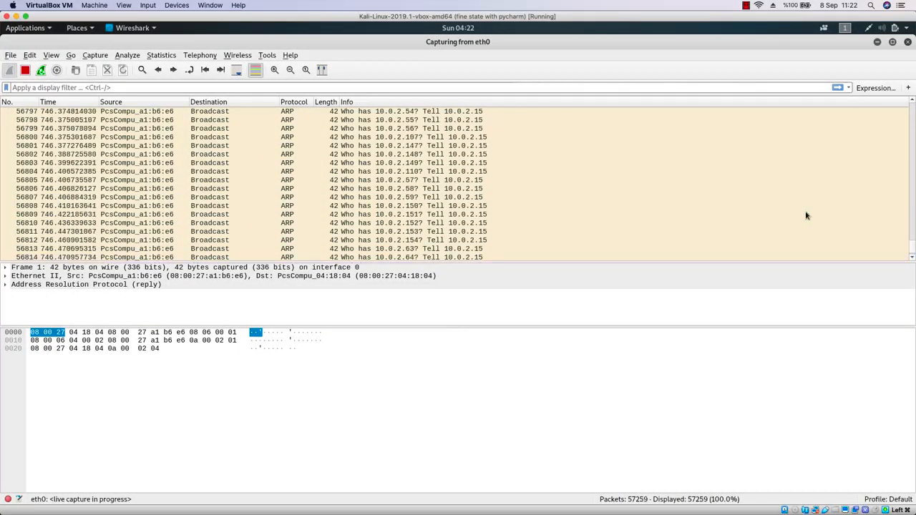
scroll(805, 216, up, 20)
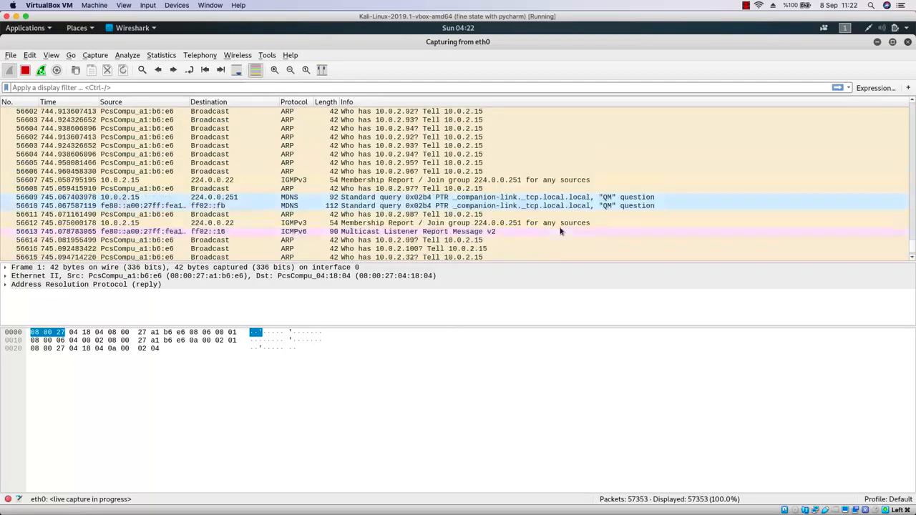
scroll(486, 160, up, 5)
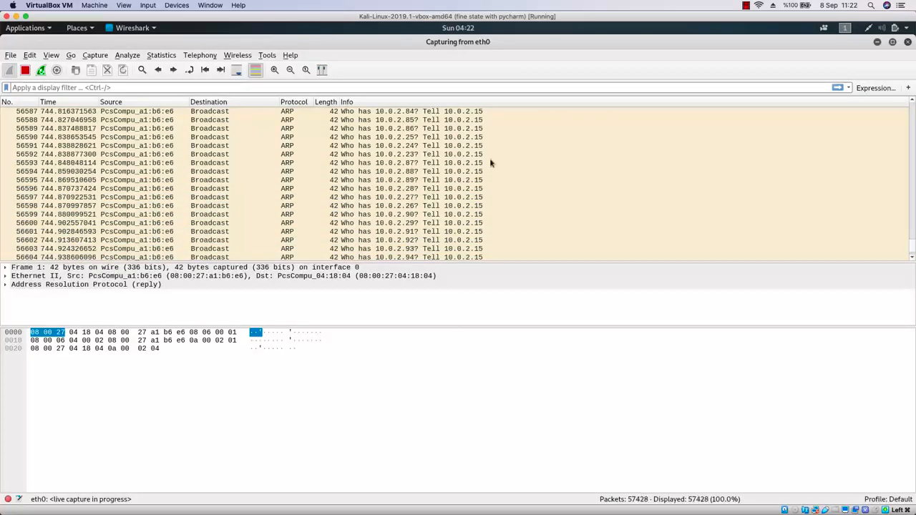
scroll(490, 163, up, 20)
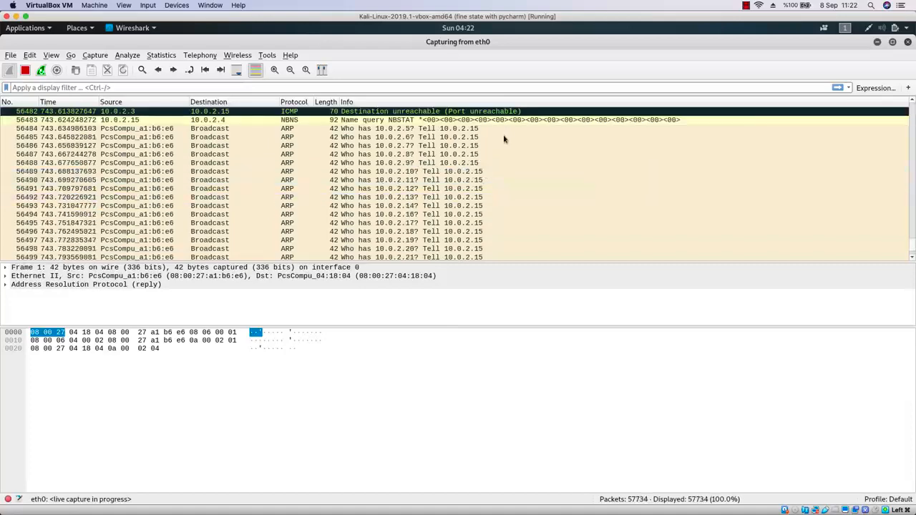
scroll(490, 140, up, 19)
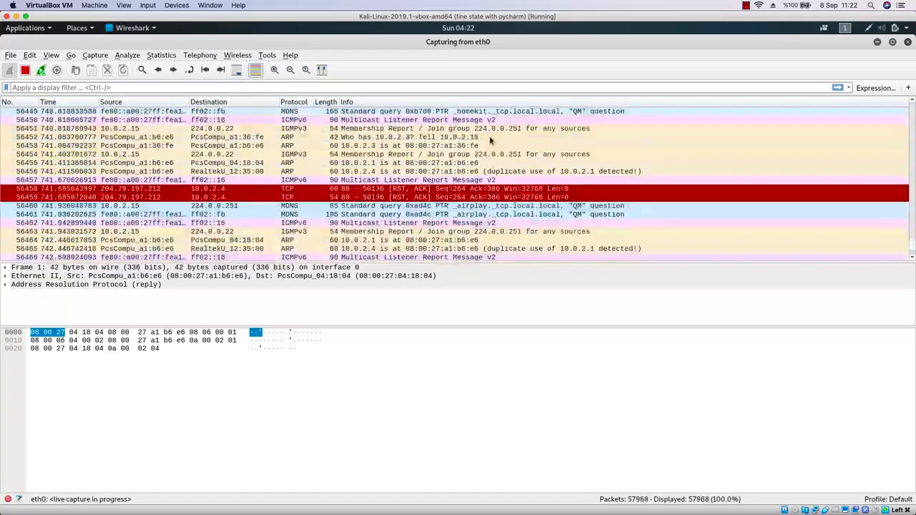
scroll(490, 141, up, 20)
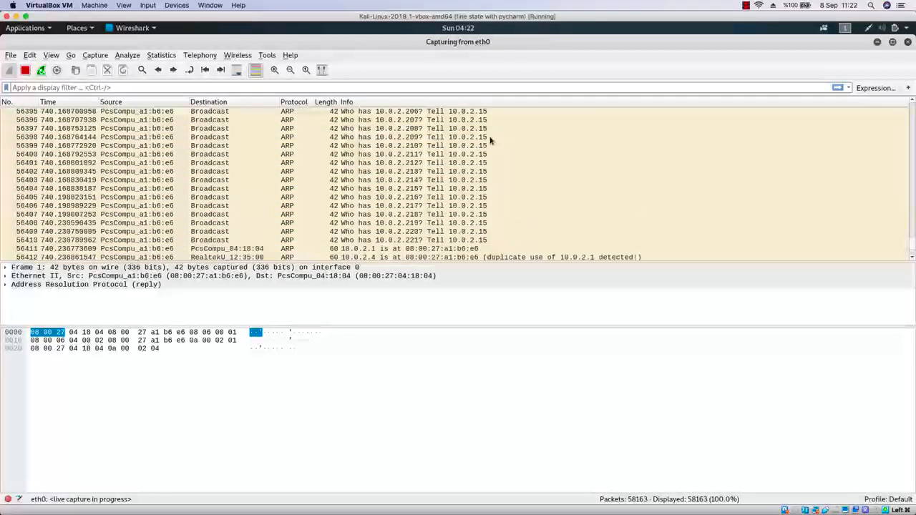
scroll(490, 141, up, 10)
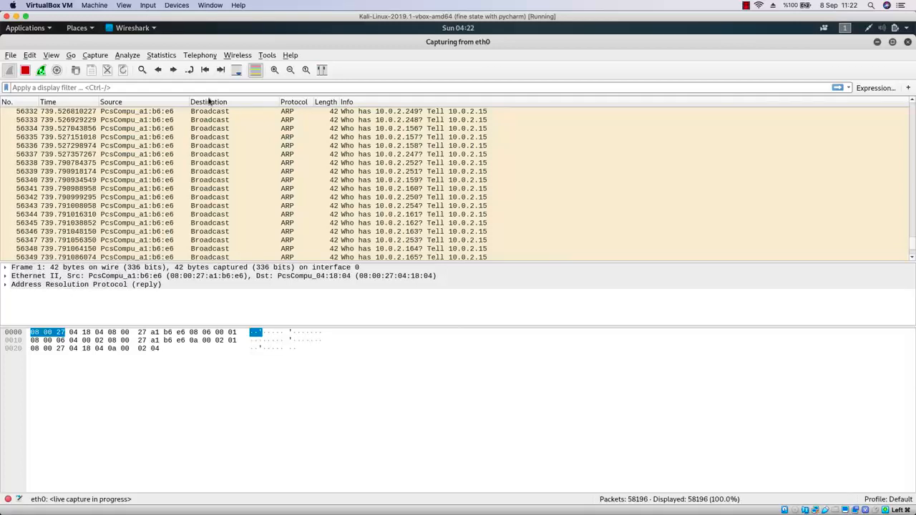
click(27, 73)
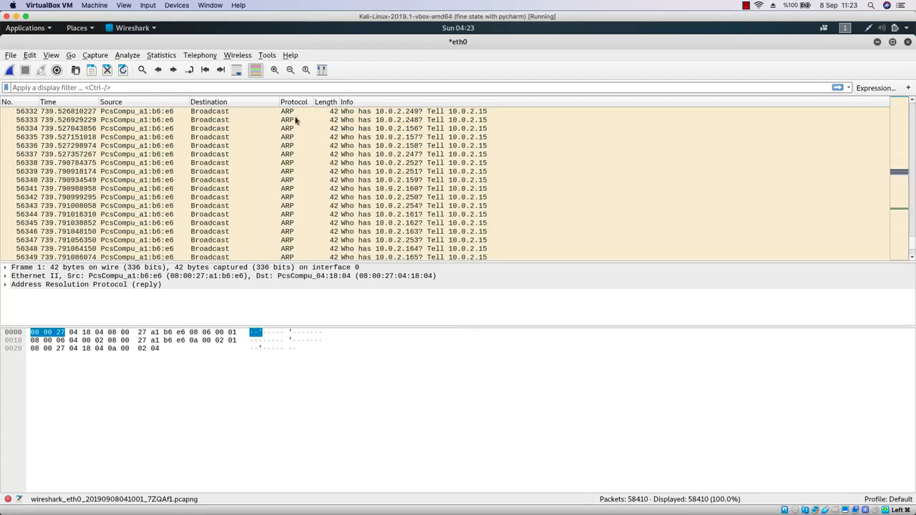
Scroll through the stopped capture, inspecting several ARP request packets and an HTTP GET packet from the victim.
scroll(311, 132, up, 12)
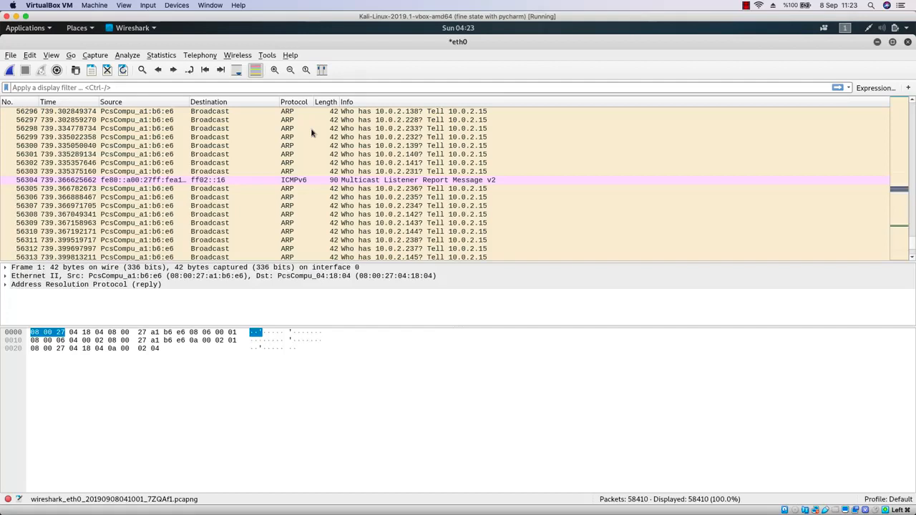
scroll(372, 191, up, 3)
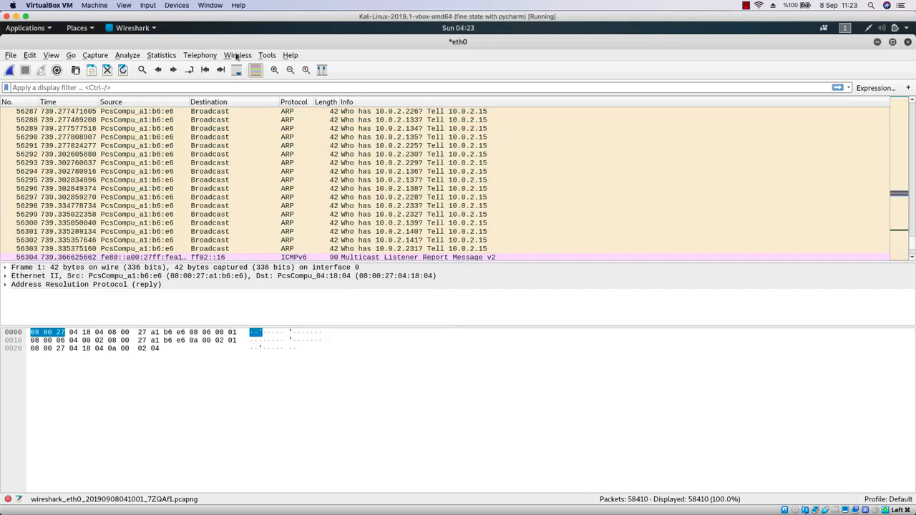
click(390, 148)
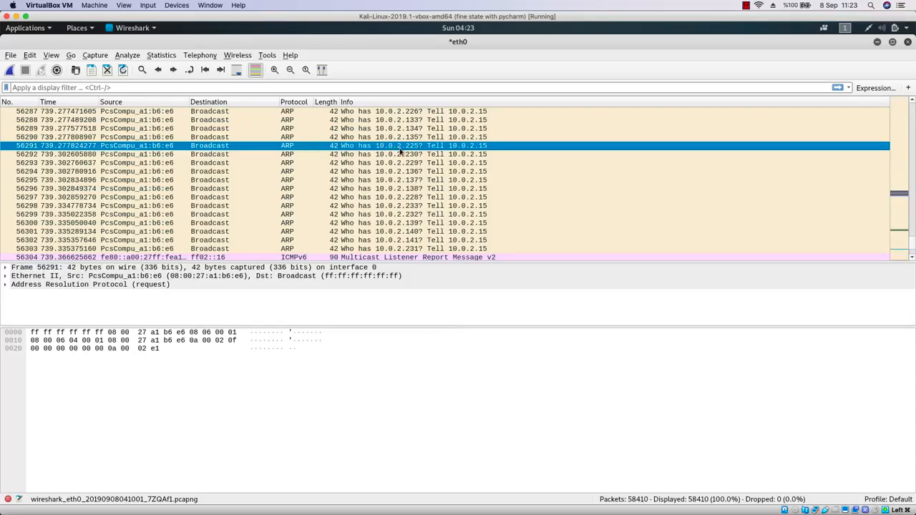
click(383, 157)
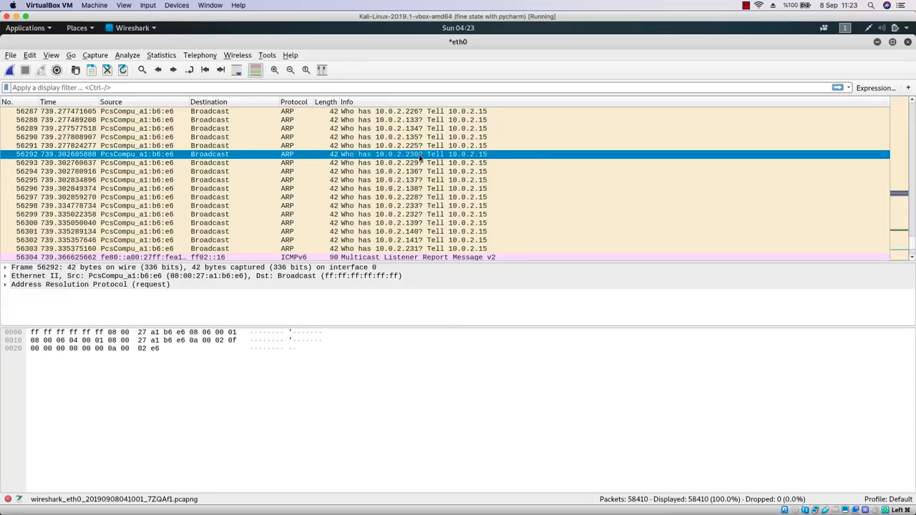
click(390, 182)
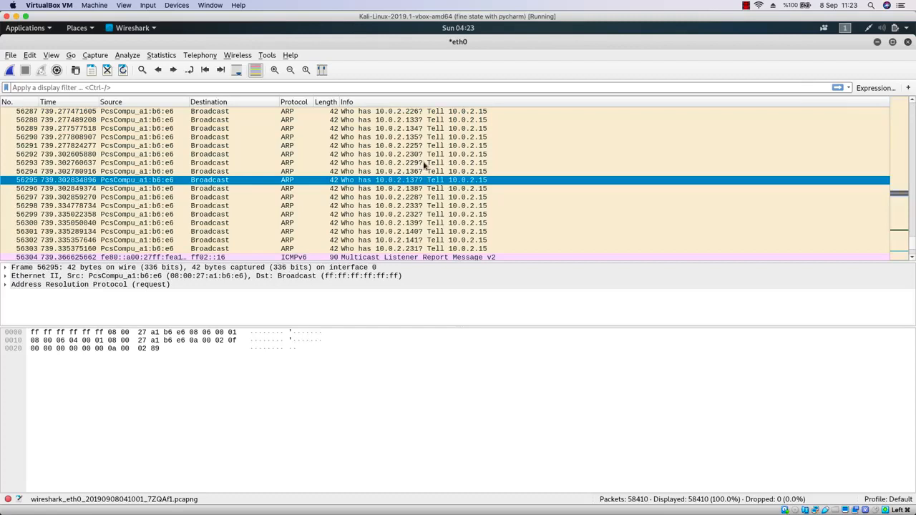
click(423, 165)
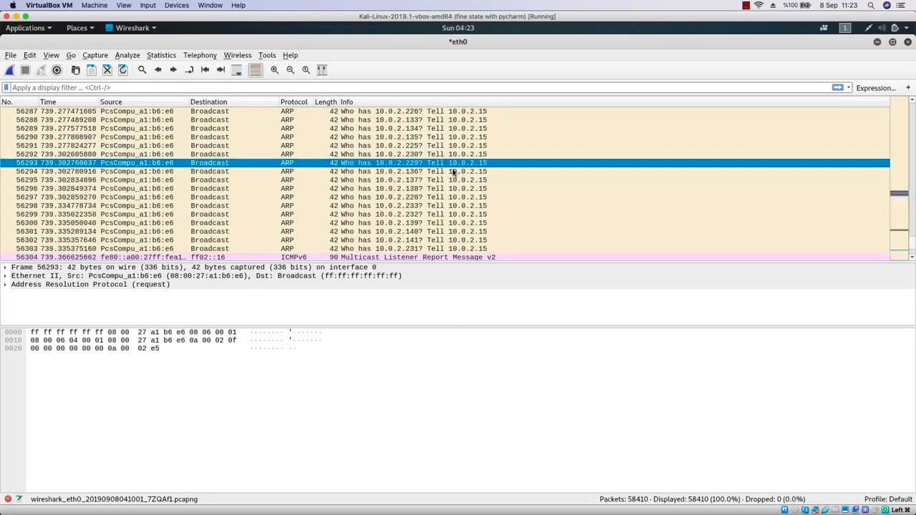
scroll(453, 172, up, 10)
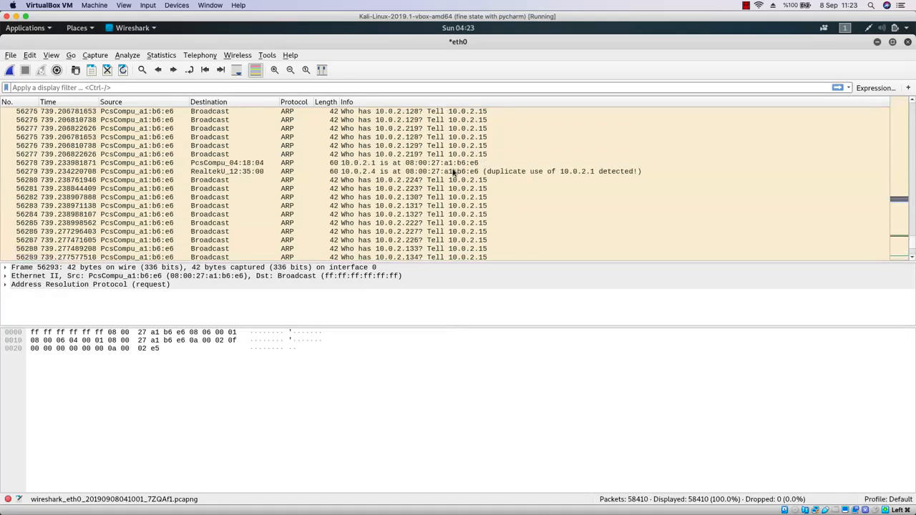
scroll(441, 174, up, 10)
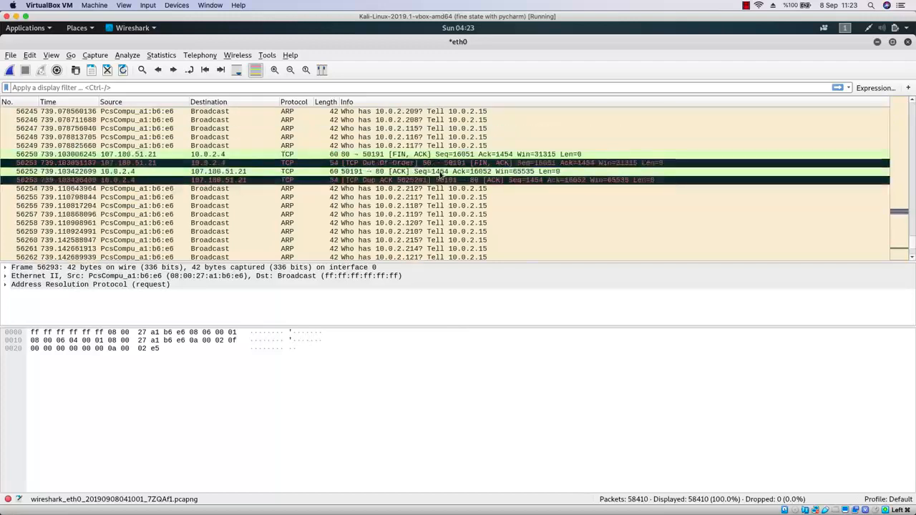
scroll(440, 174, up, 15)
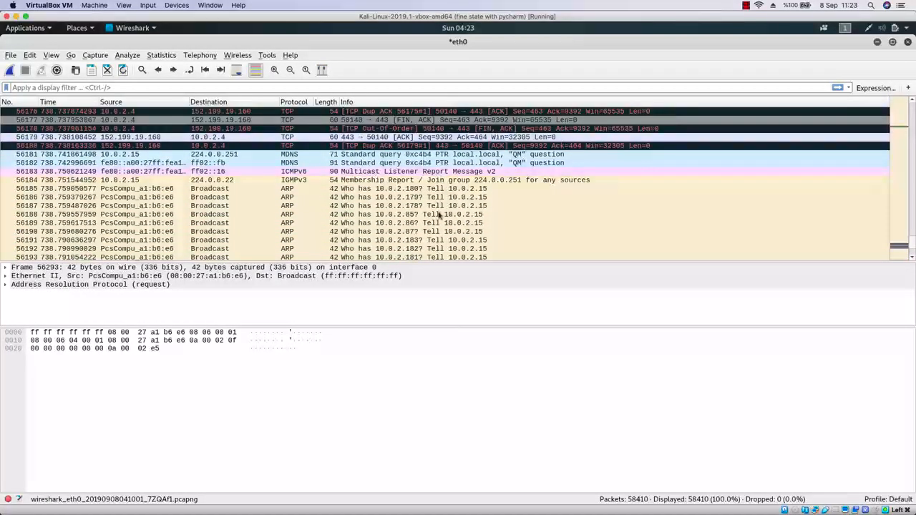
scroll(441, 214, down, 1)
click(432, 164)
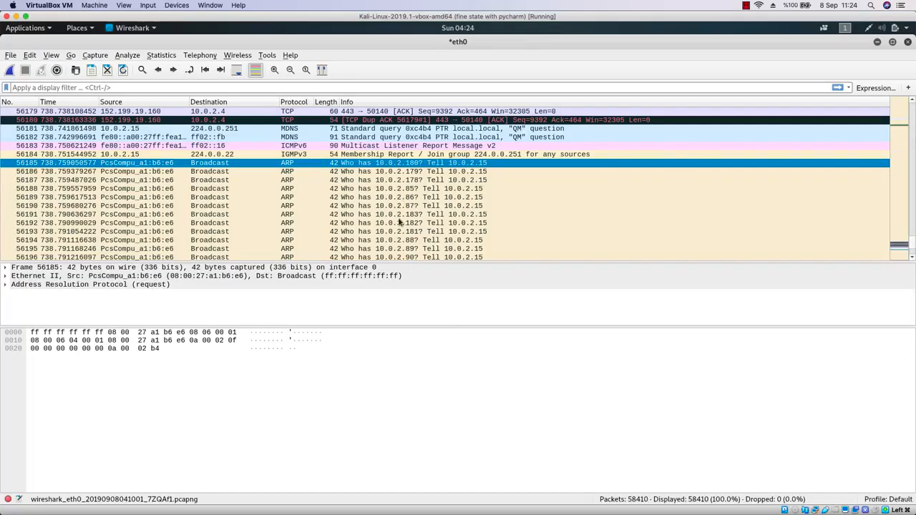
scroll(399, 223, down, 5)
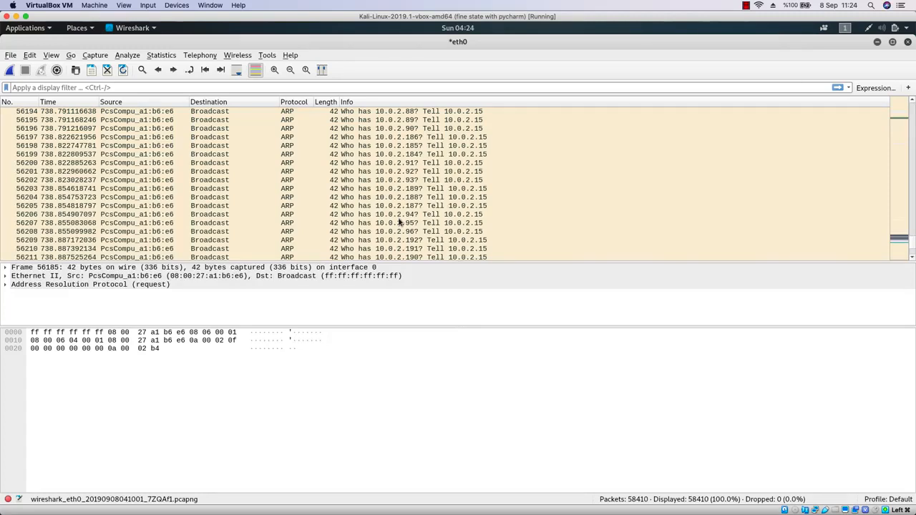
click(486, 147)
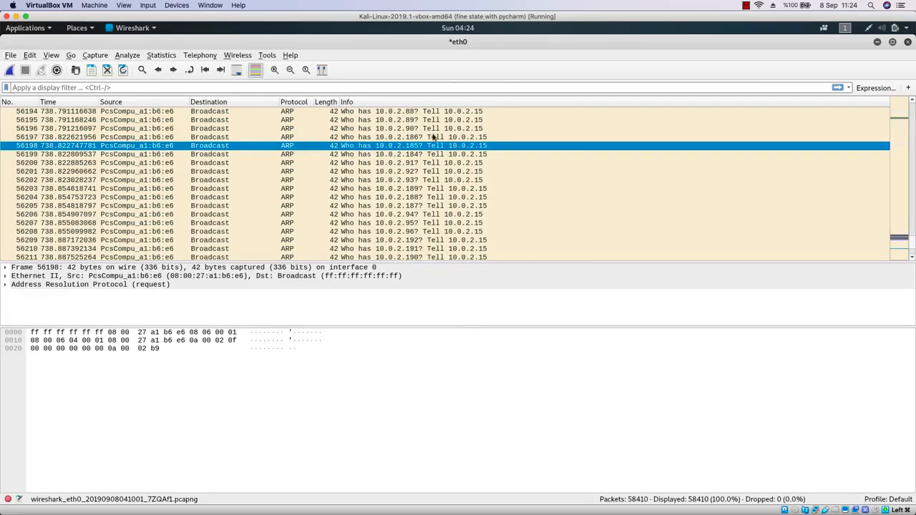
click(408, 156)
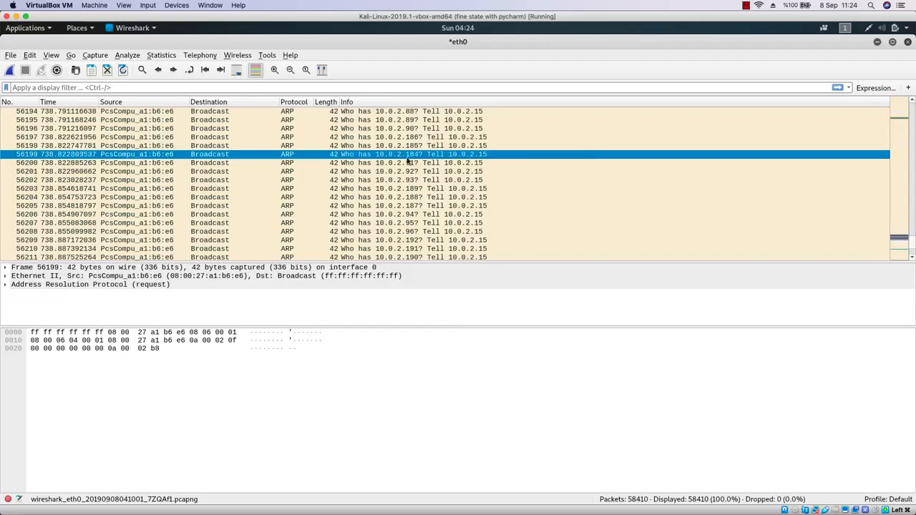
scroll(408, 161, down, 12)
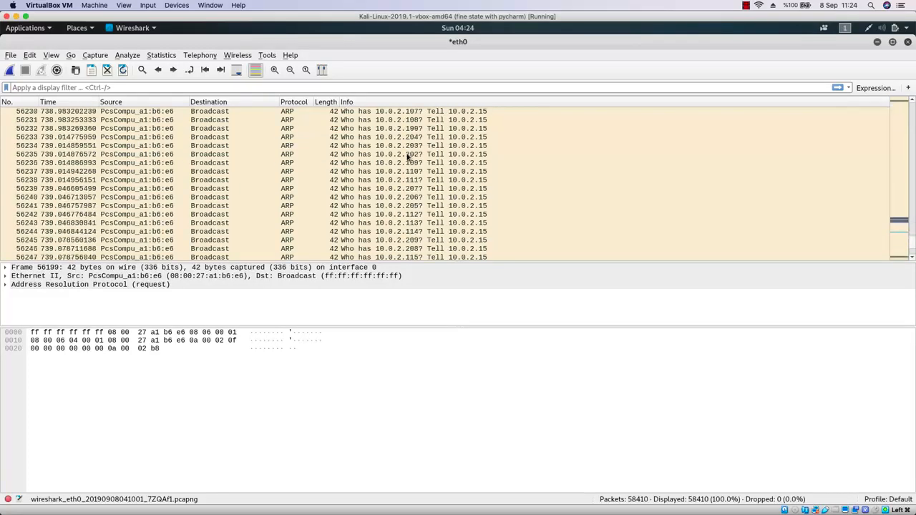
scroll(408, 156, down, 4)
scroll(376, 164, up, 4)
scroll(376, 165, up, 5)
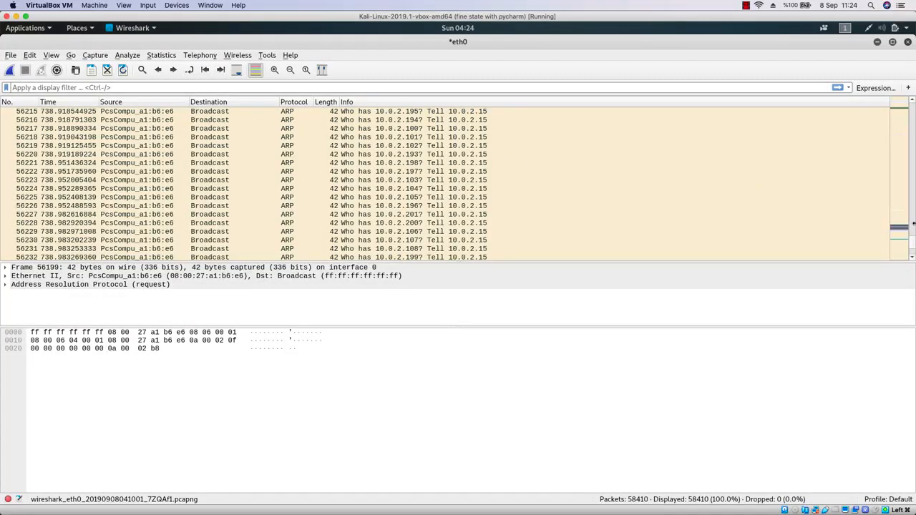
drag(912, 247, 899, 143)
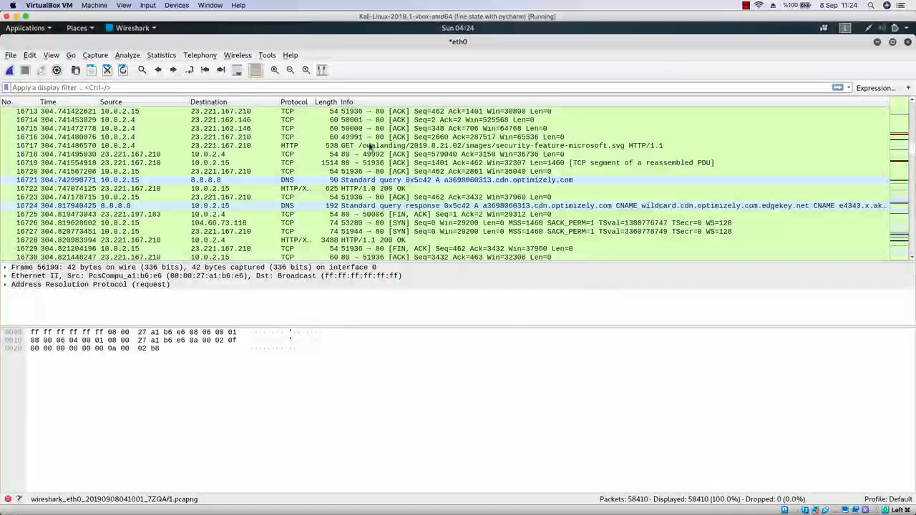
click(368, 147)
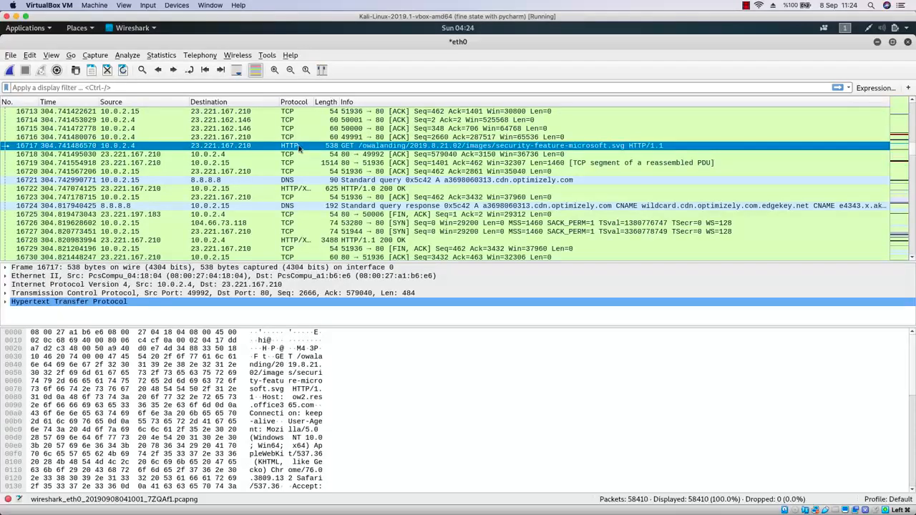
Apply the display filter http to the captured packet list.
click(284, 86)
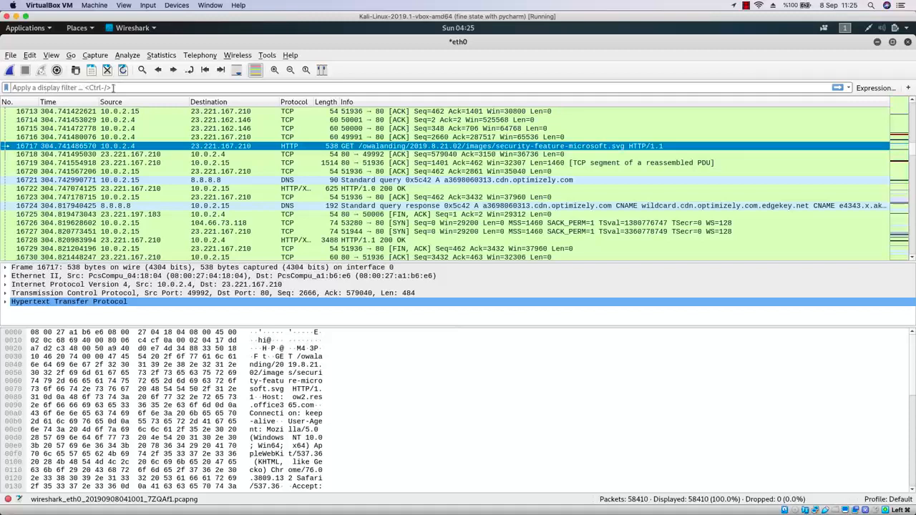
text(htt)
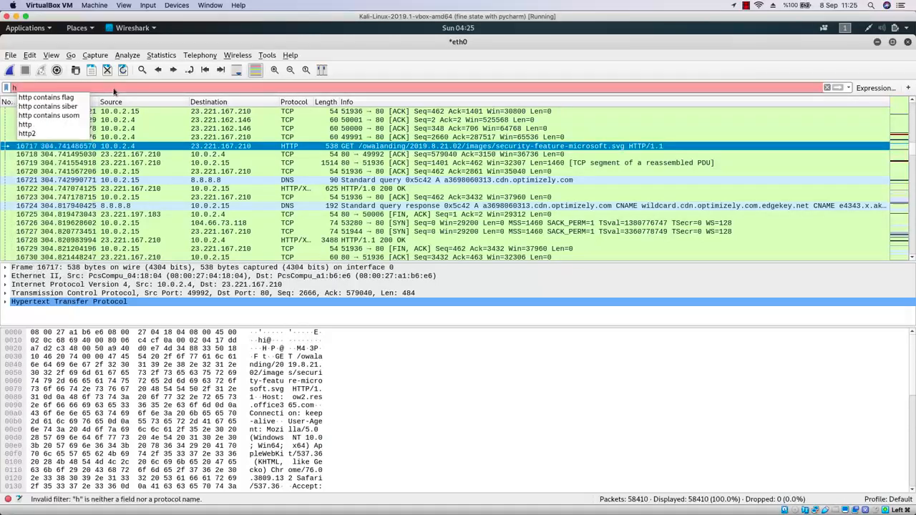
text(p)
key(Return)
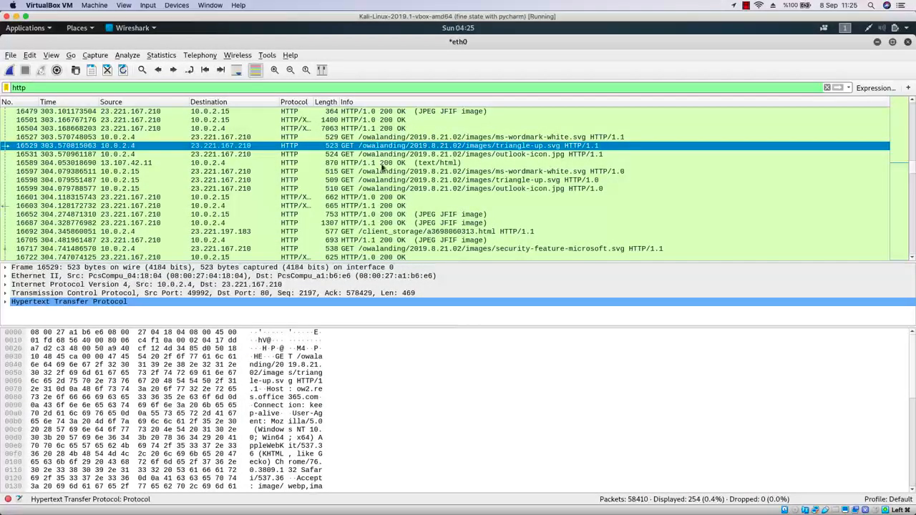
Scroll through the filtered HTTP packets, selecting a GET request for dom-scripts.js and a POST /v1/events request.
scroll(381, 171, down, 3)
scroll(381, 167, up, 1)
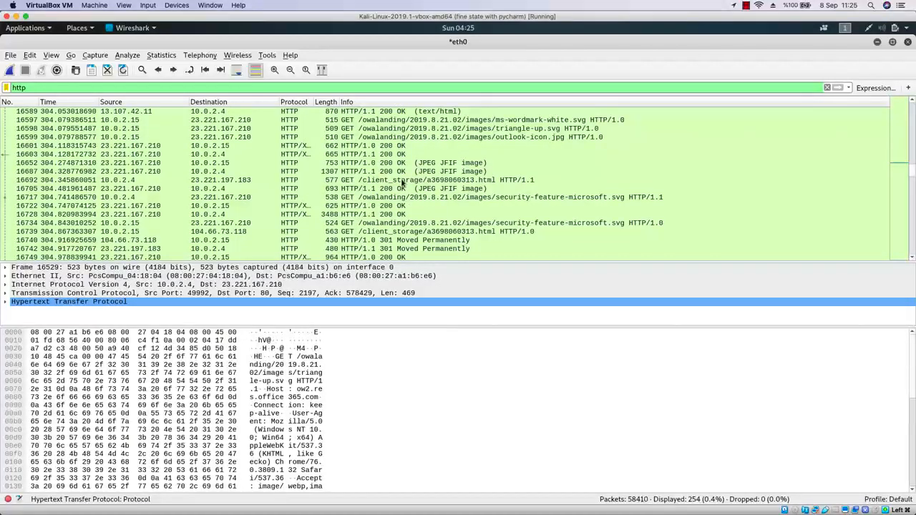
scroll(402, 183, down, 4)
scroll(402, 183, down, 8)
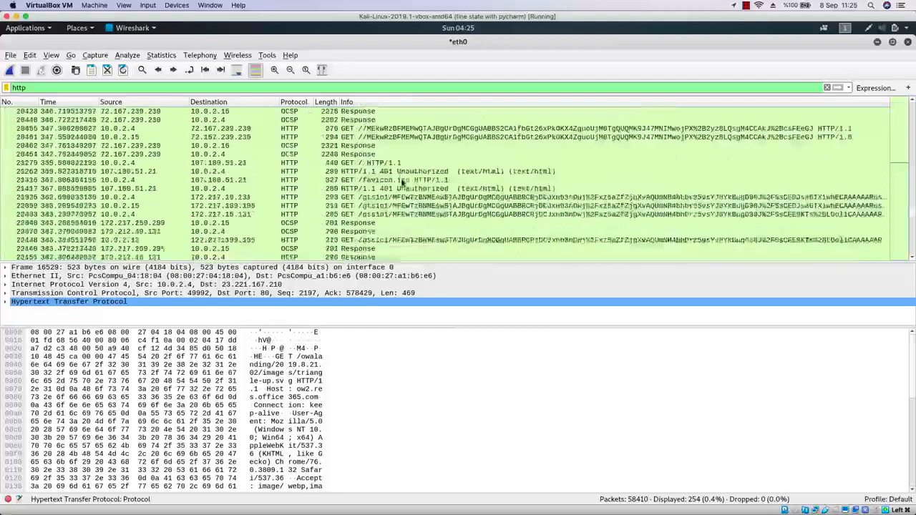
scroll(402, 183, up, 8)
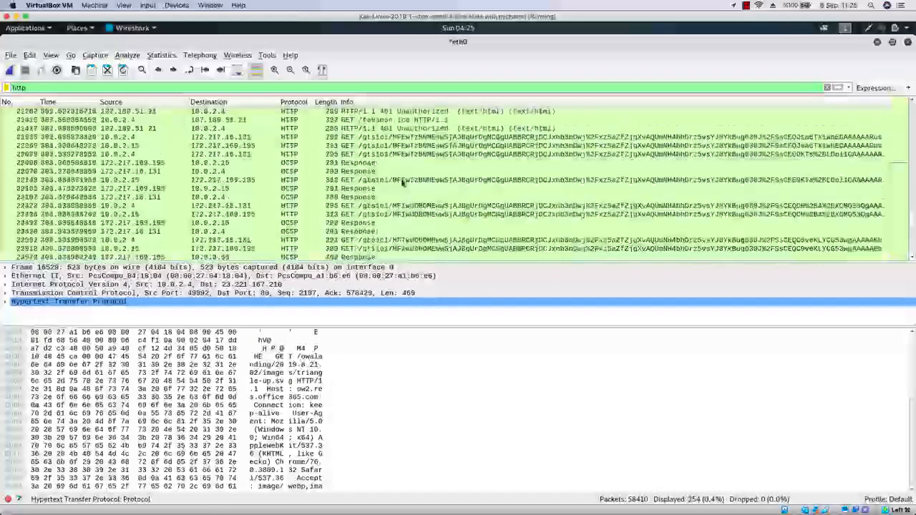
scroll(402, 183, up, 5)
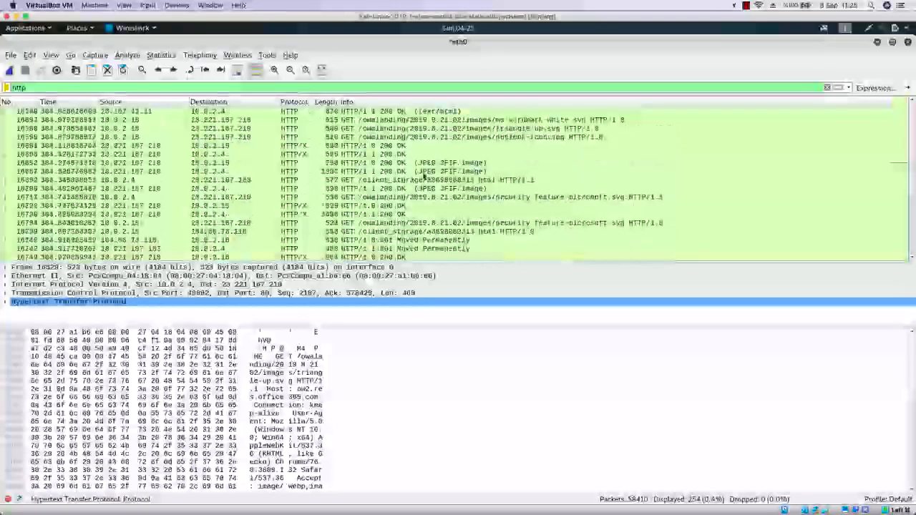
scroll(454, 189, up, 5)
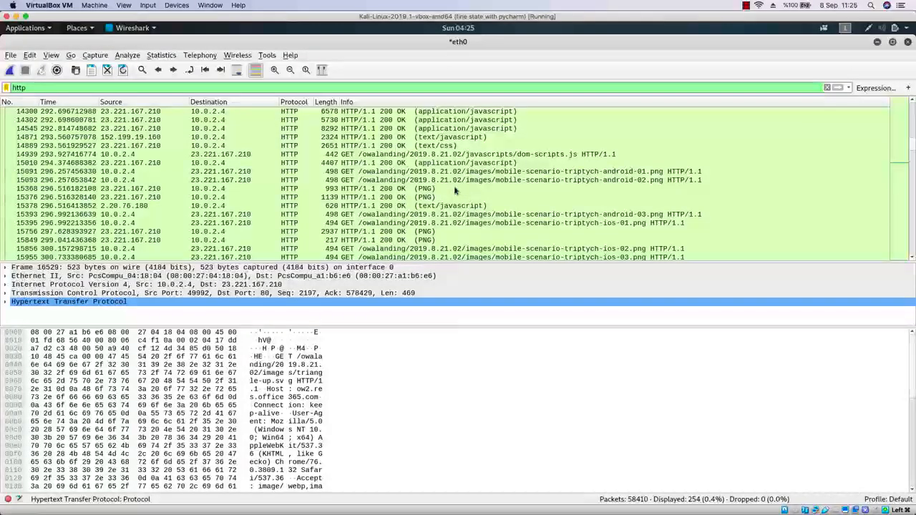
click(352, 158)
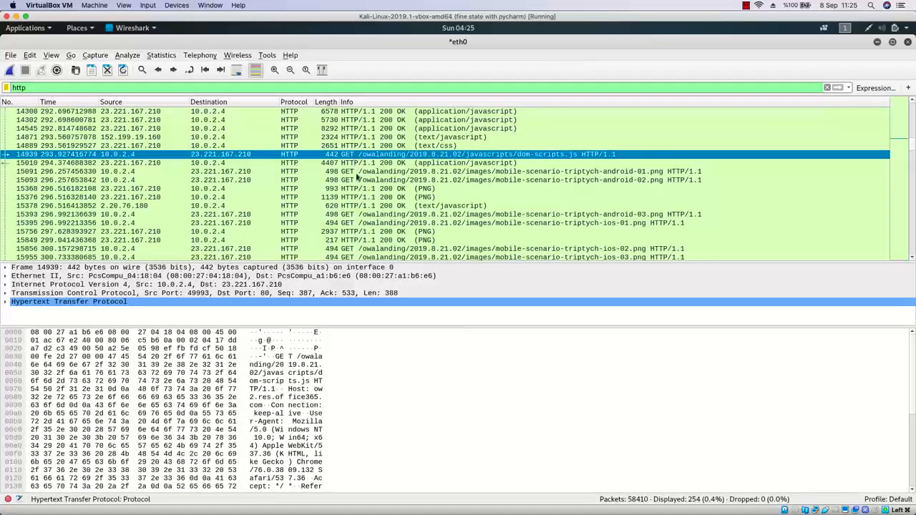
scroll(358, 186, down, 3)
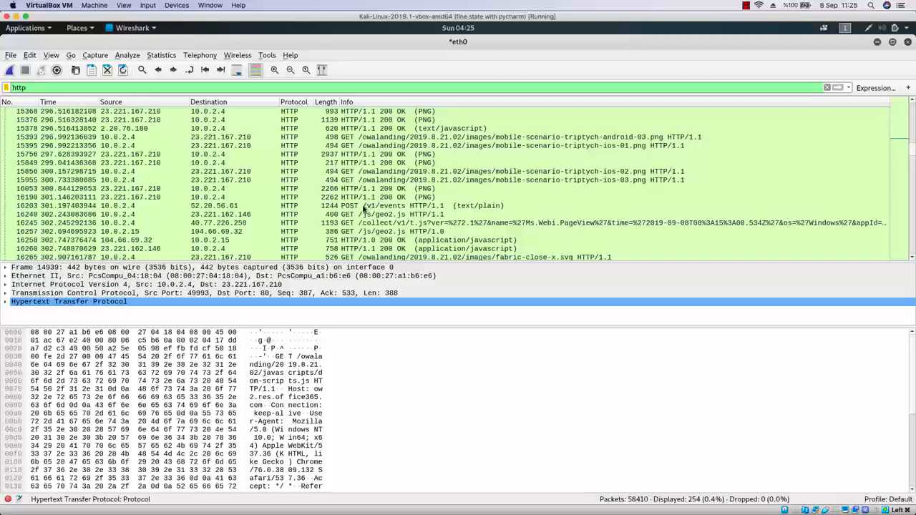
click(364, 206)
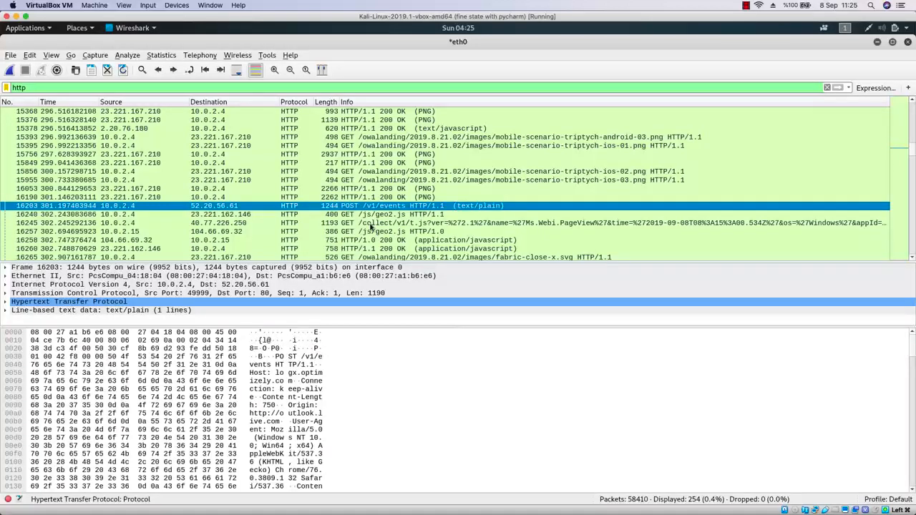
Scroll further down the HTTP packets and select a later POST /v1/events packet from the victim.
scroll(371, 227, down, 3)
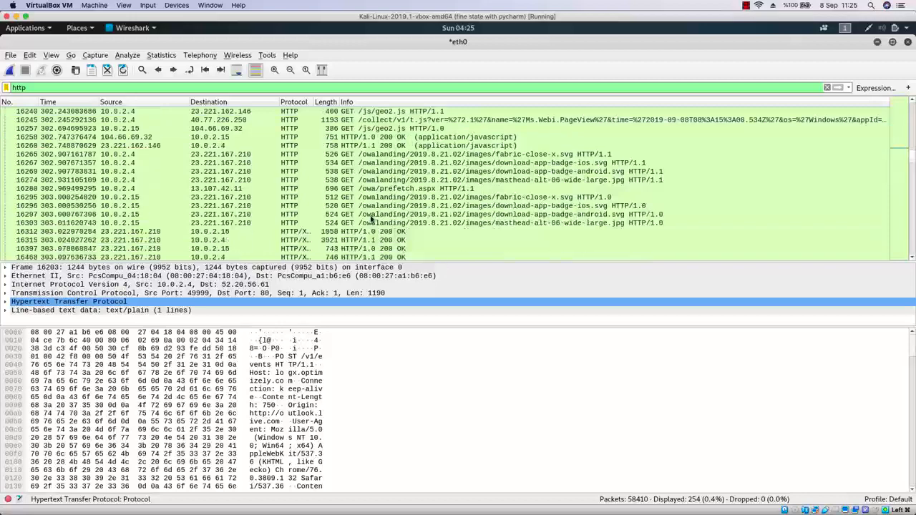
scroll(371, 219, down, 7)
scroll(370, 219, down, 7)
scroll(371, 219, down, 2)
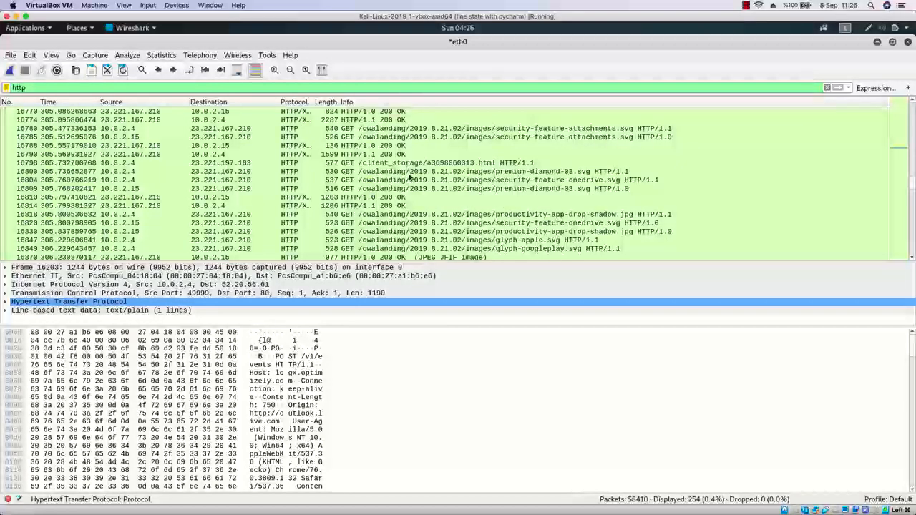
scroll(409, 177, down, 8)
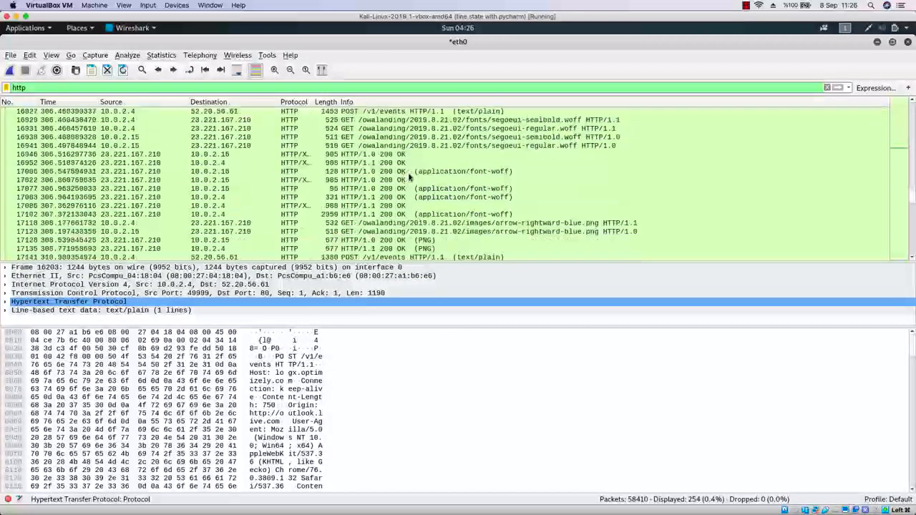
scroll(409, 176, down, 2)
click(395, 206)
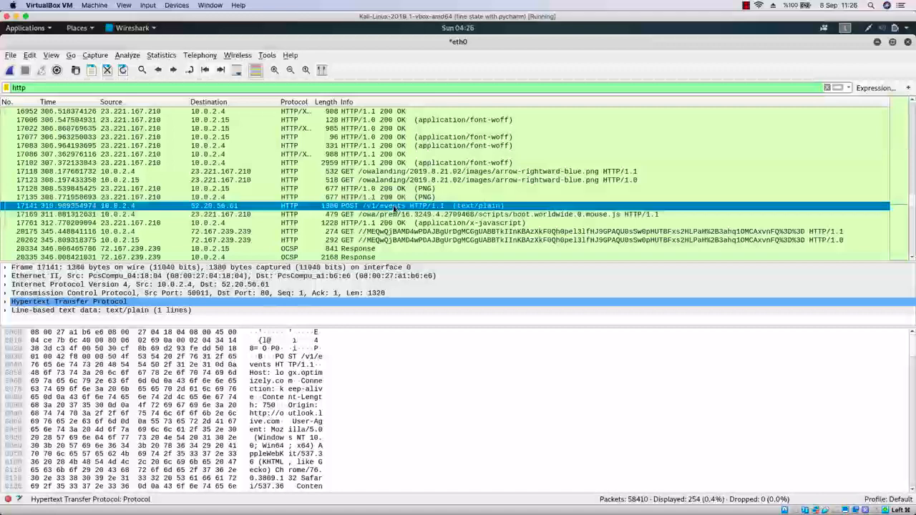
scroll(388, 207, down, 5)
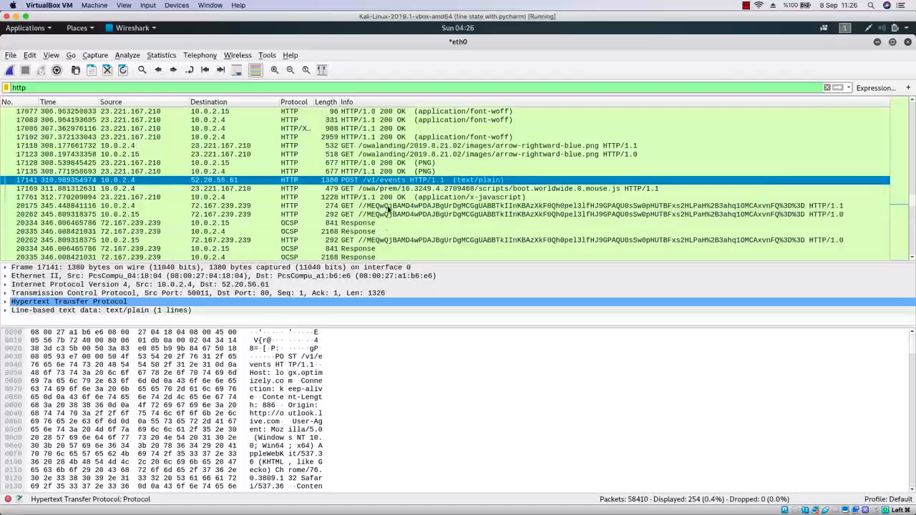
Scroll back and forth through the filtered HTTP packets looking for requests from the victim.
scroll(388, 208, down, 5)
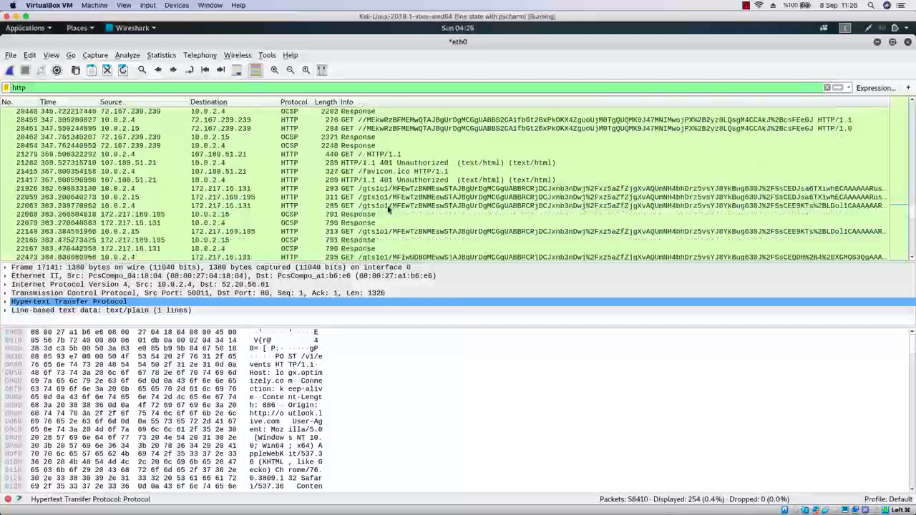
scroll(389, 208, down, 10)
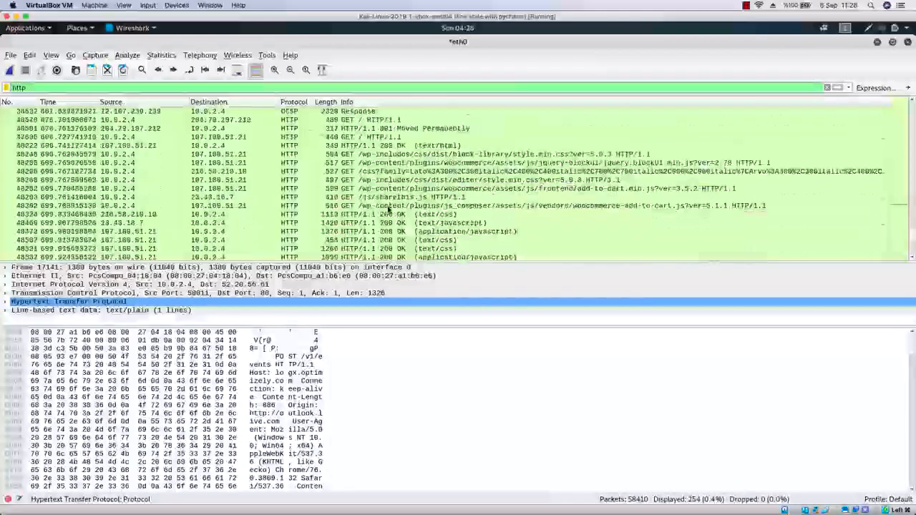
scroll(388, 207, down, 8)
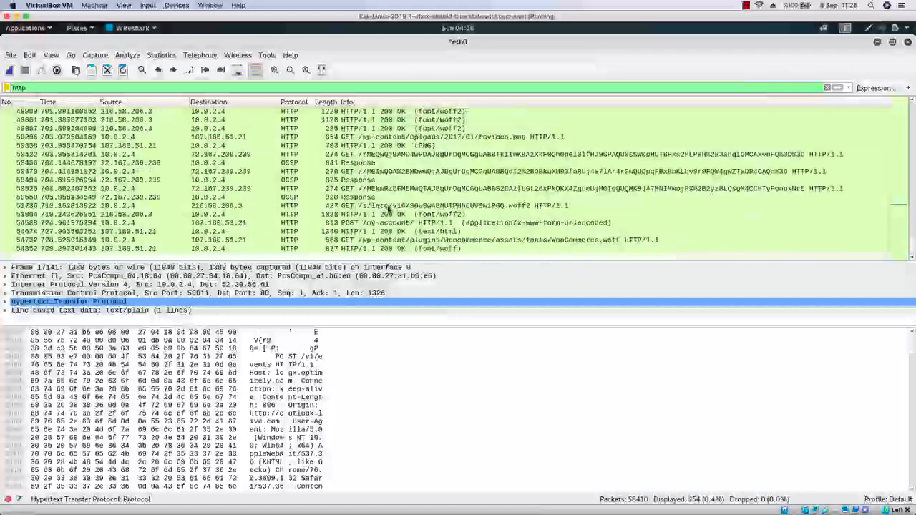
scroll(388, 208, up, 10)
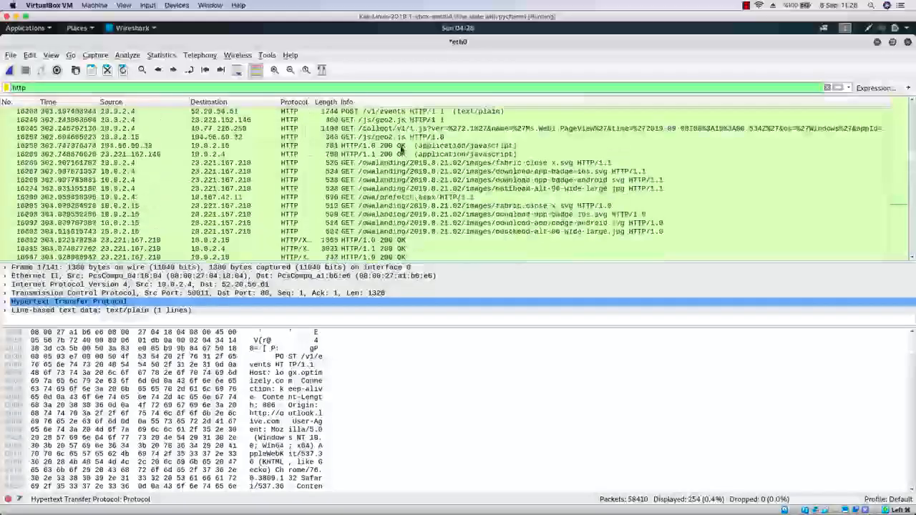
scroll(400, 149, up, 6)
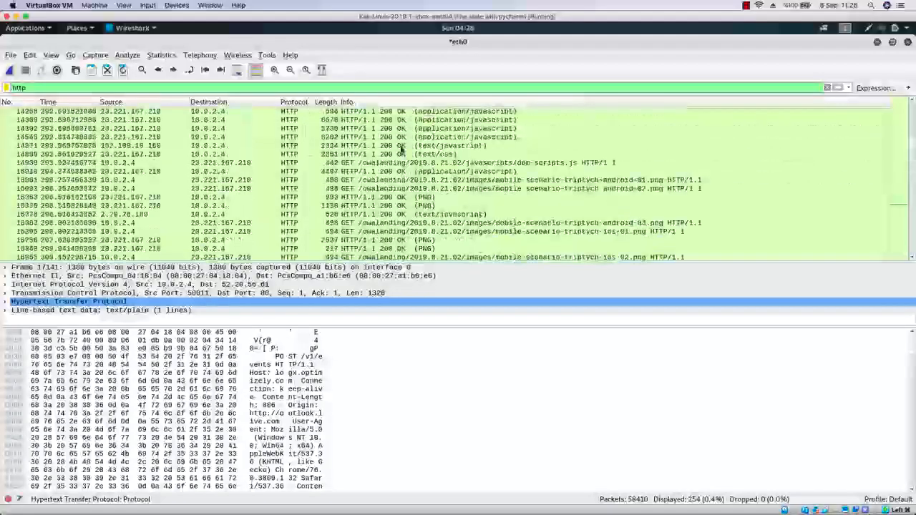
scroll(401, 148, up, 5)
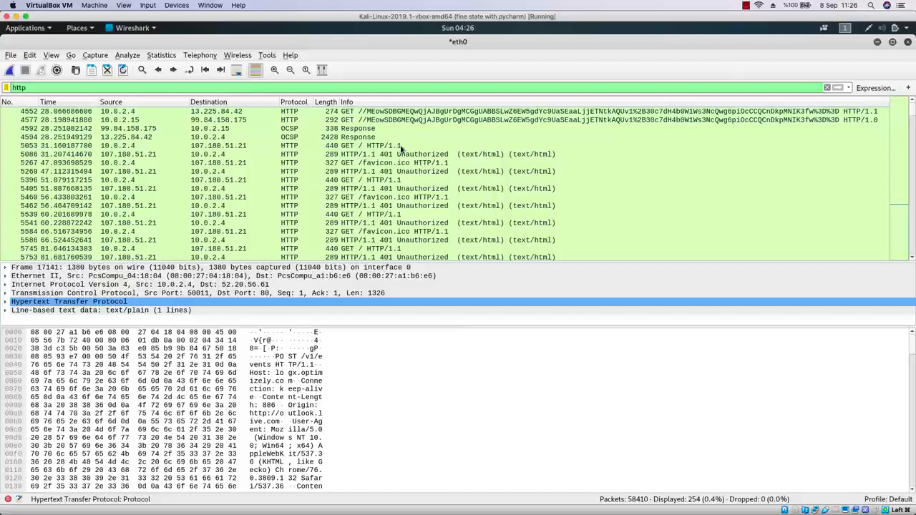
scroll(401, 148, down, 10)
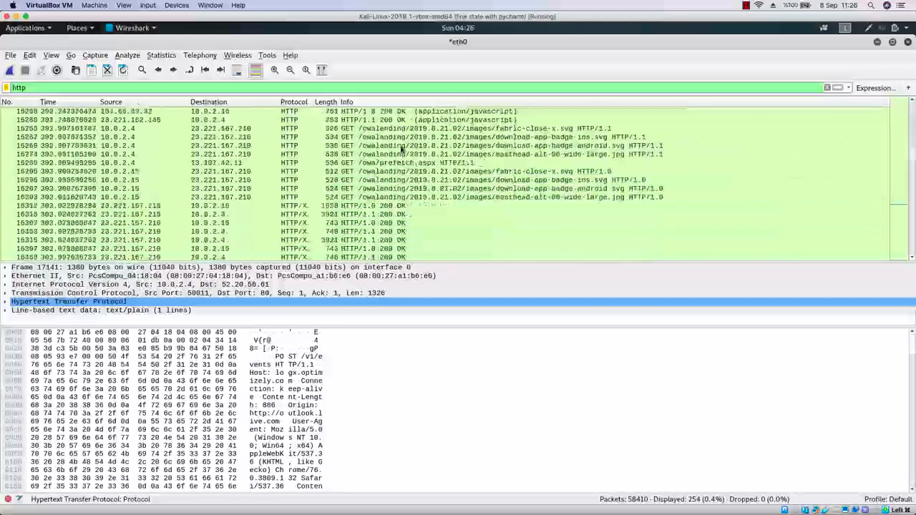
scroll(400, 148, down, 8)
scroll(400, 148, down, 8)
scroll(401, 148, down, 6)
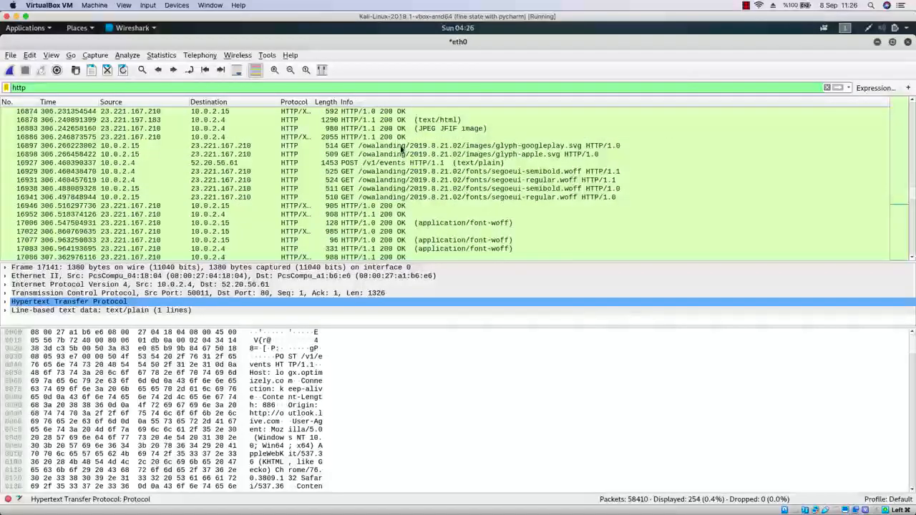
Open the POST /v1/events packet 16927 in its own packet window and enlarge the window.
click(410, 163)
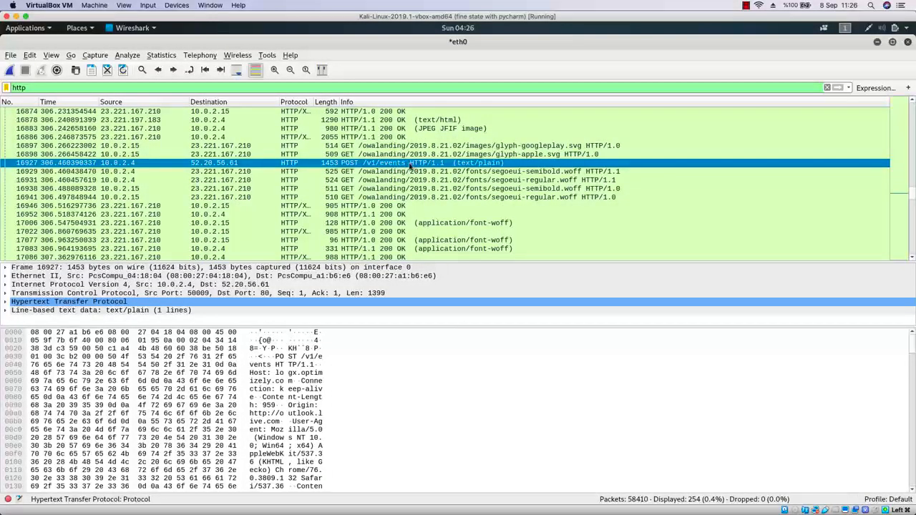
double_click(388, 166)
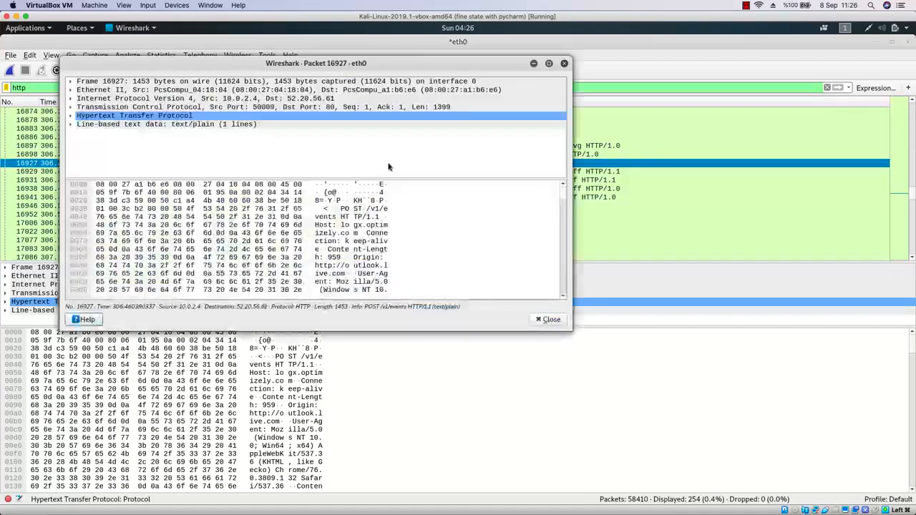
drag(568, 329, 770, 430)
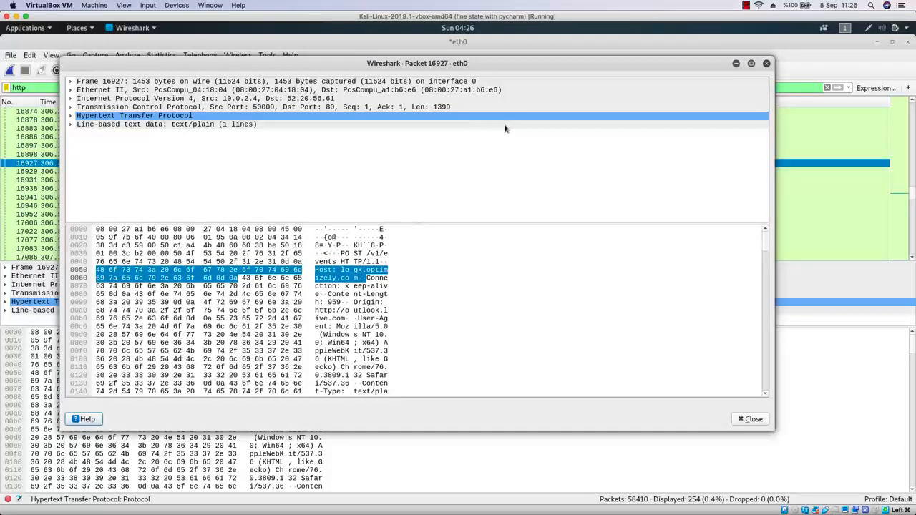
Expand the packet's HTTP section, request line, expert info and Content-Length, and read through the headers.
click(71, 116)
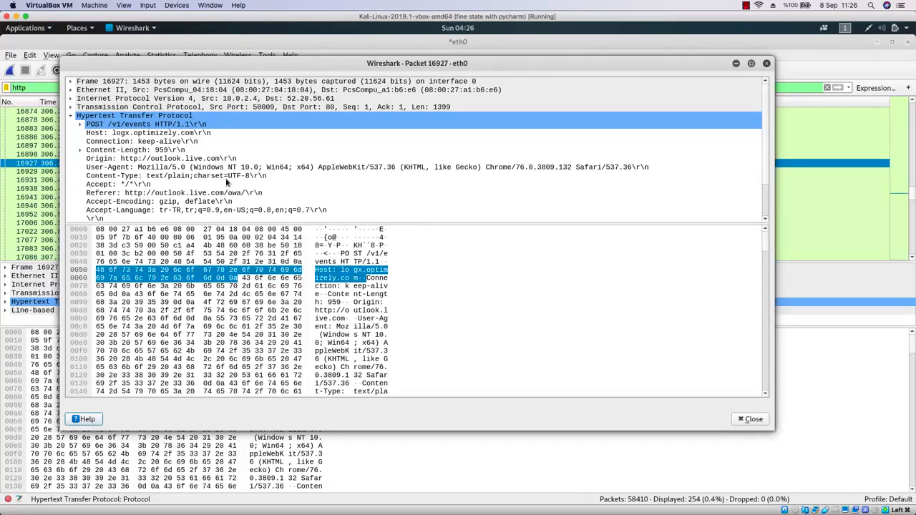
scroll(226, 182, down, 1)
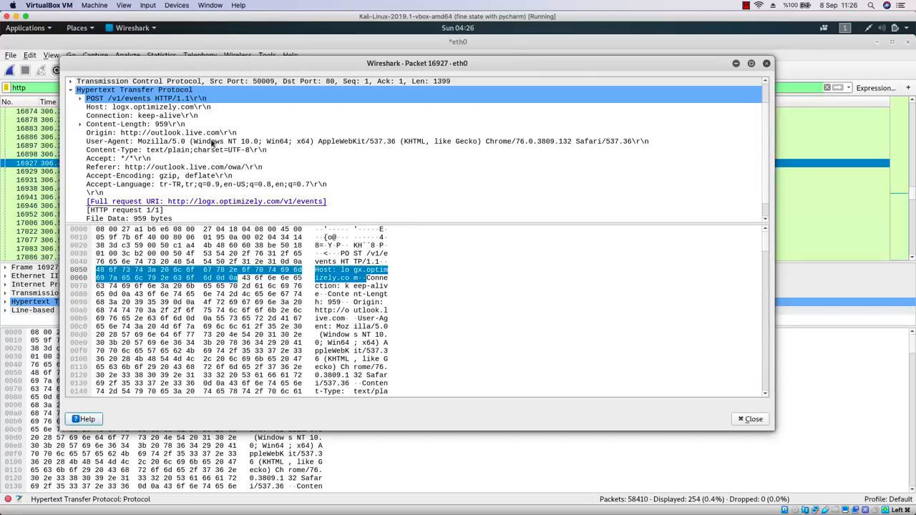
scroll(212, 143, down, 1)
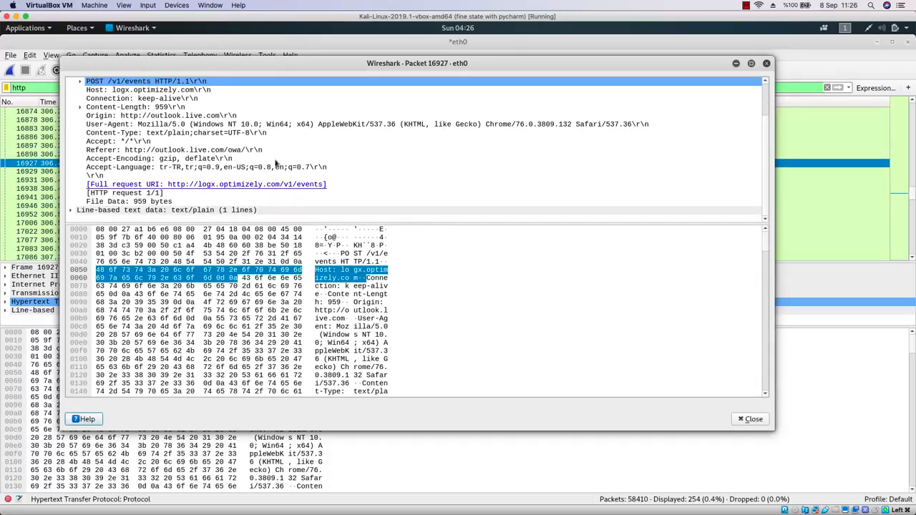
scroll(232, 150, up, 2)
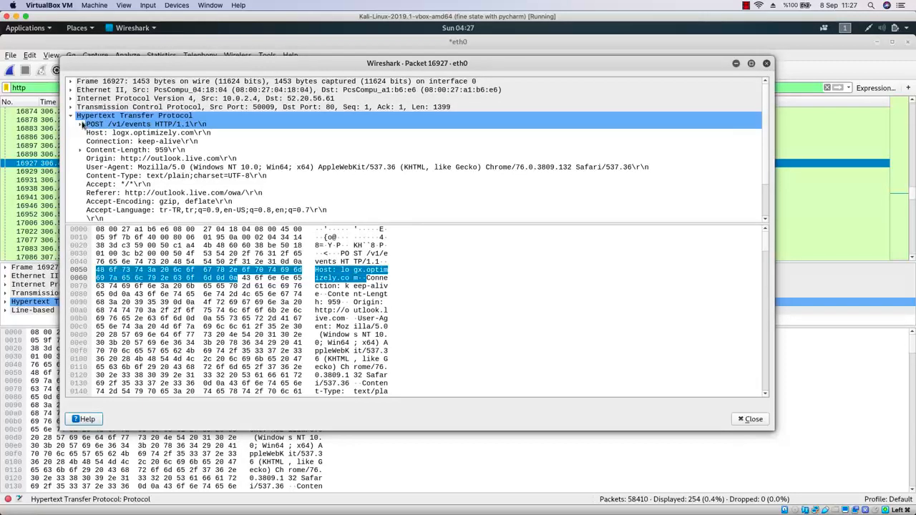
click(80, 125)
click(90, 133)
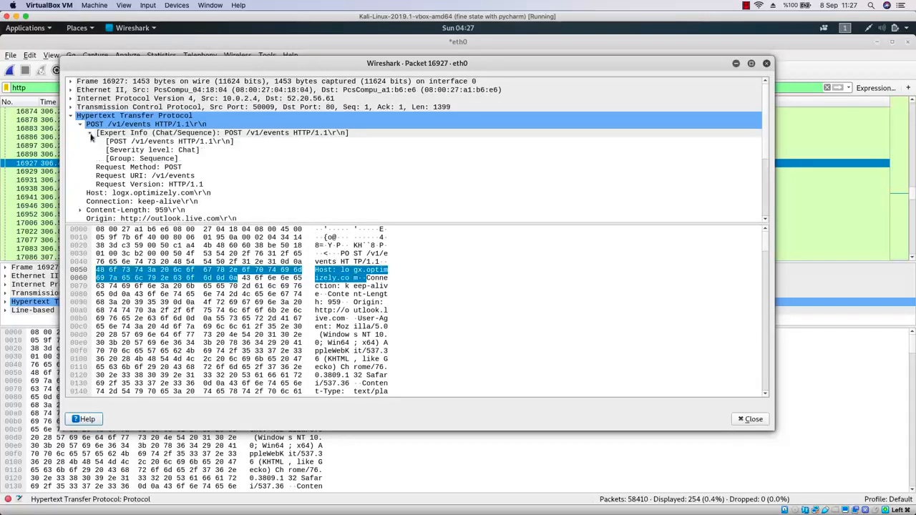
scroll(120, 158, down, 1)
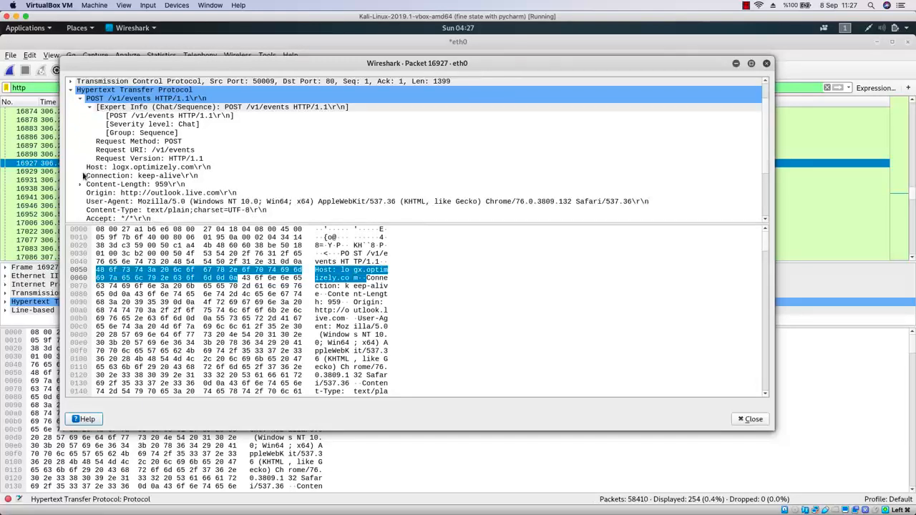
click(81, 184)
scroll(150, 193, down, 4)
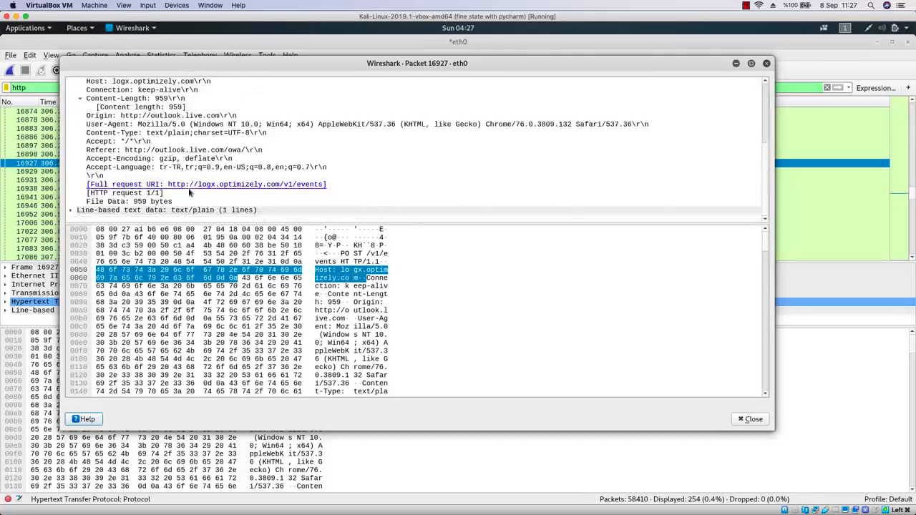
click(215, 237)
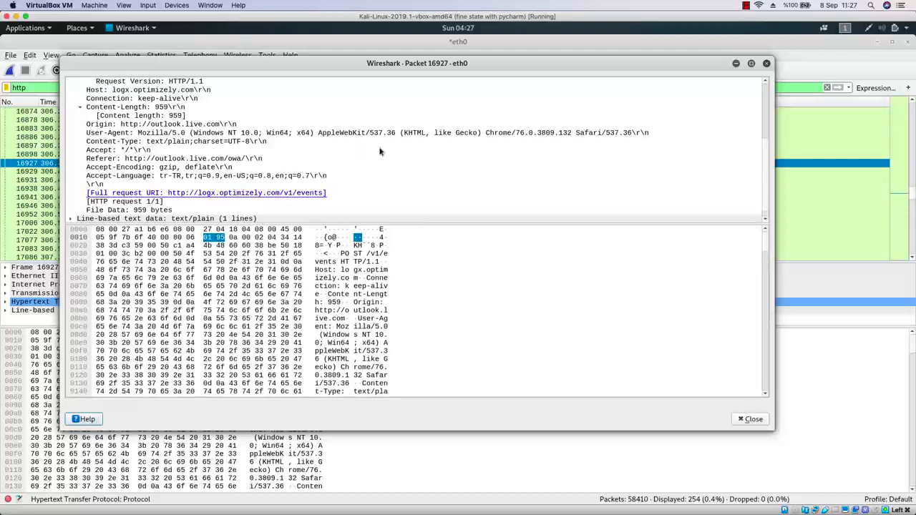
Expand the packet's line-based text data, select its content line, and close the packet window.
click(70, 219)
scroll(121, 195, down, 1)
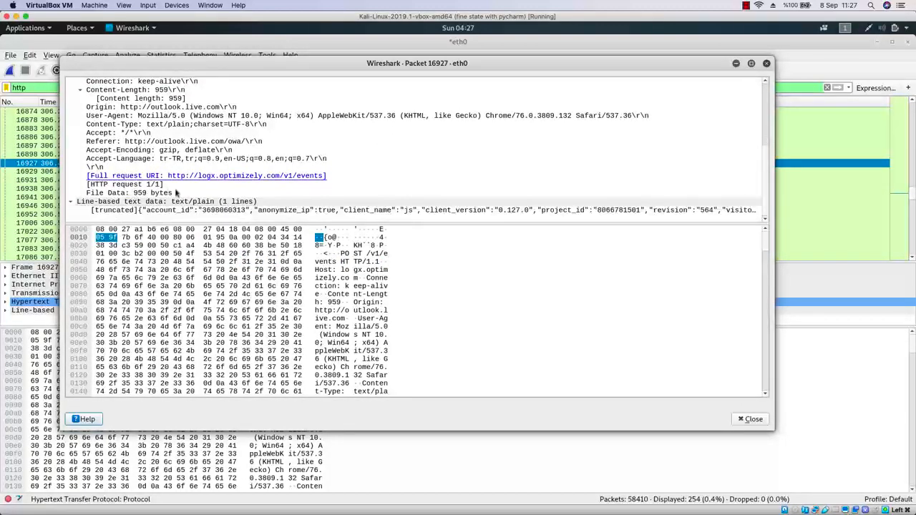
click(244, 212)
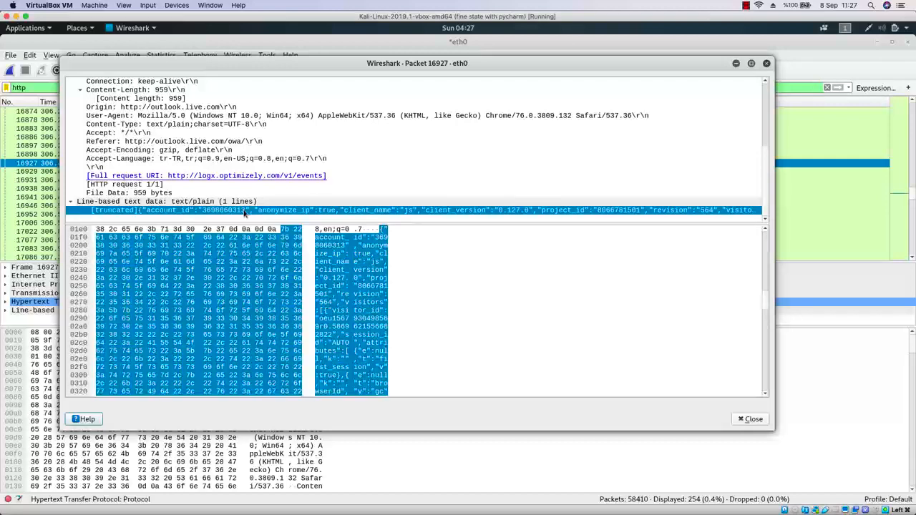
click(765, 64)
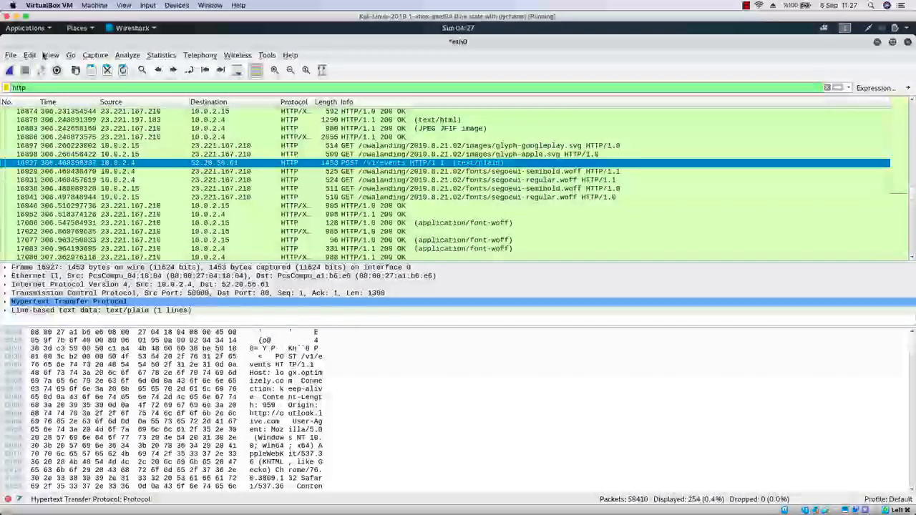
Open Find Packet, switch the search type to String, and search the packet list for "username".
click(50, 56)
click(51, 55)
click(30, 55)
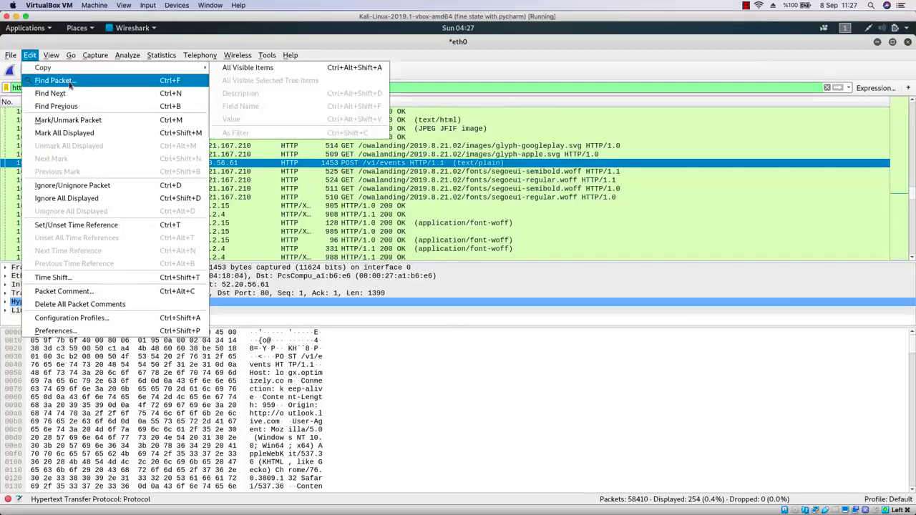
click(64, 84)
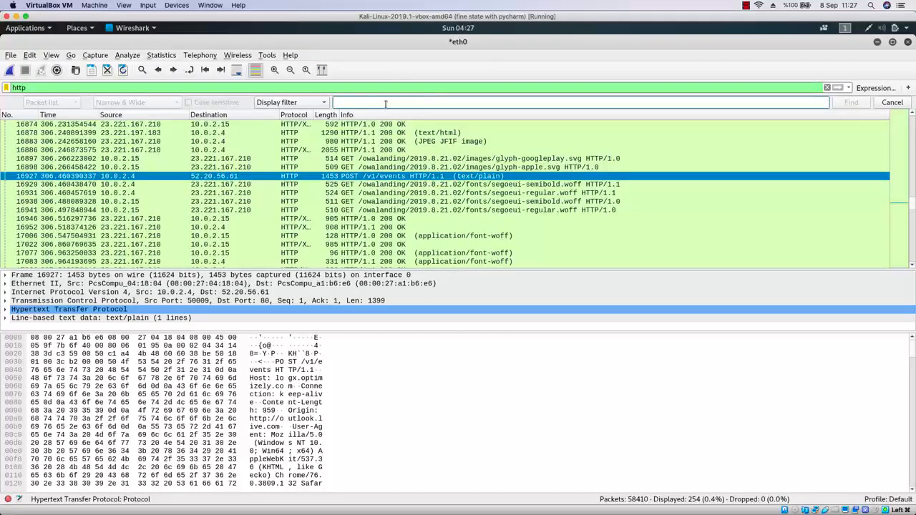
click(295, 102)
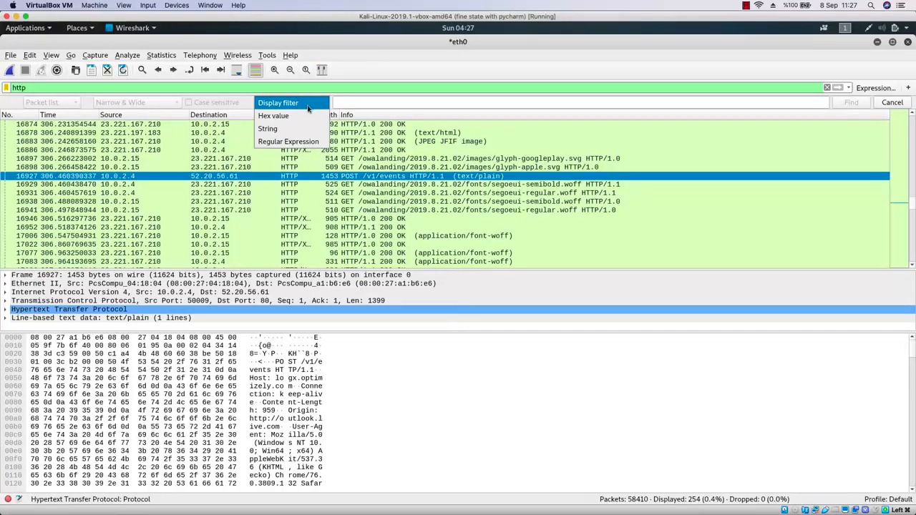
click(292, 132)
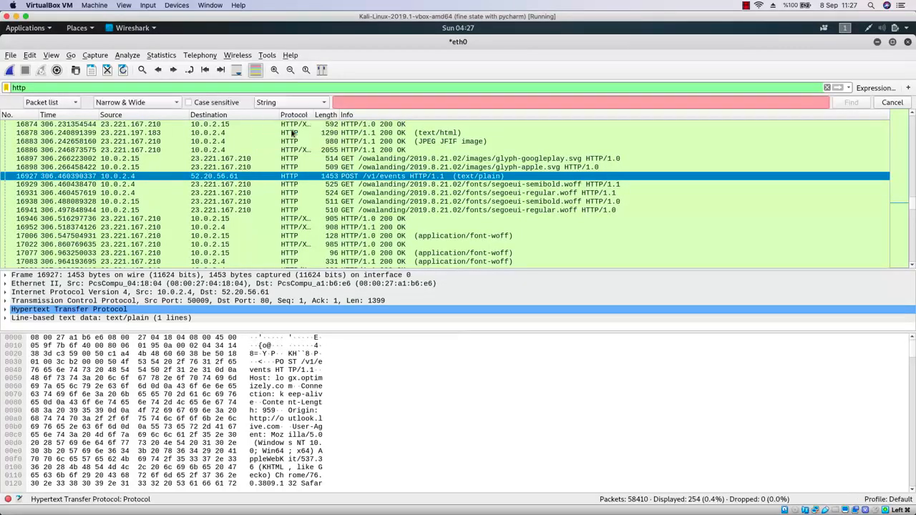
click(377, 103)
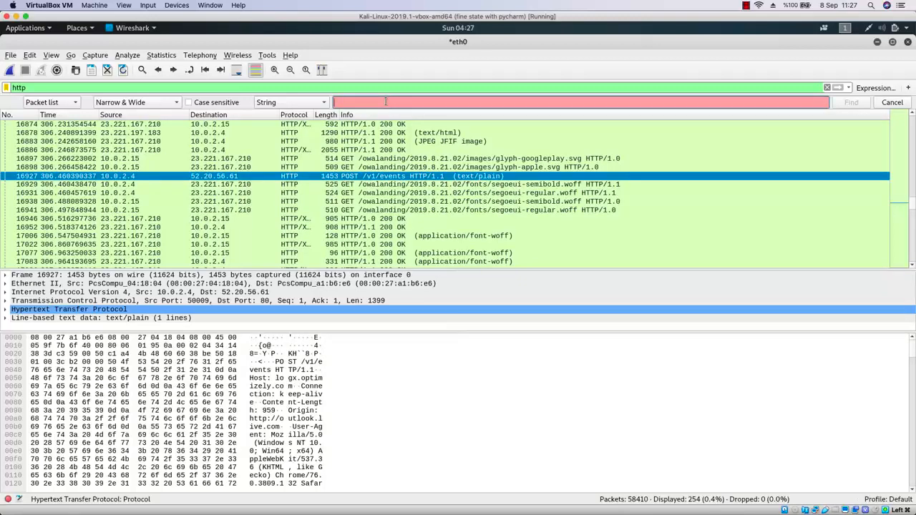
text(username)
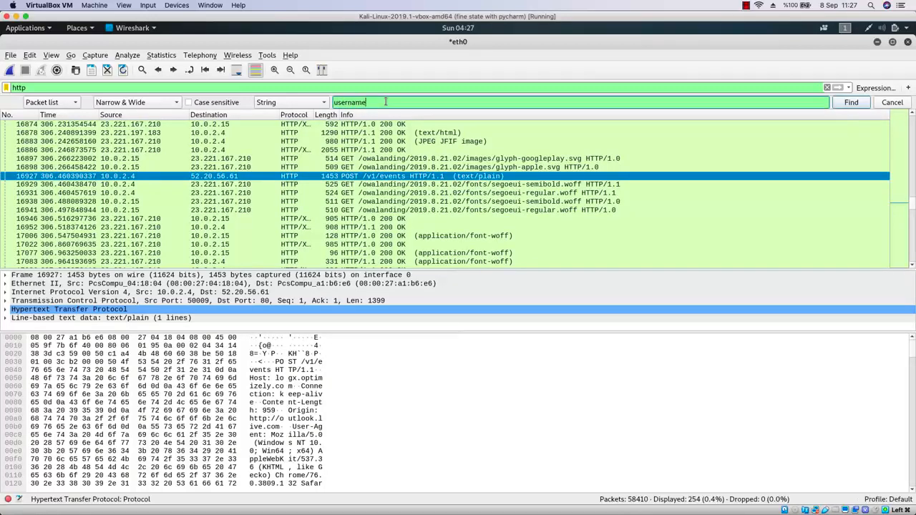
click(857, 105)
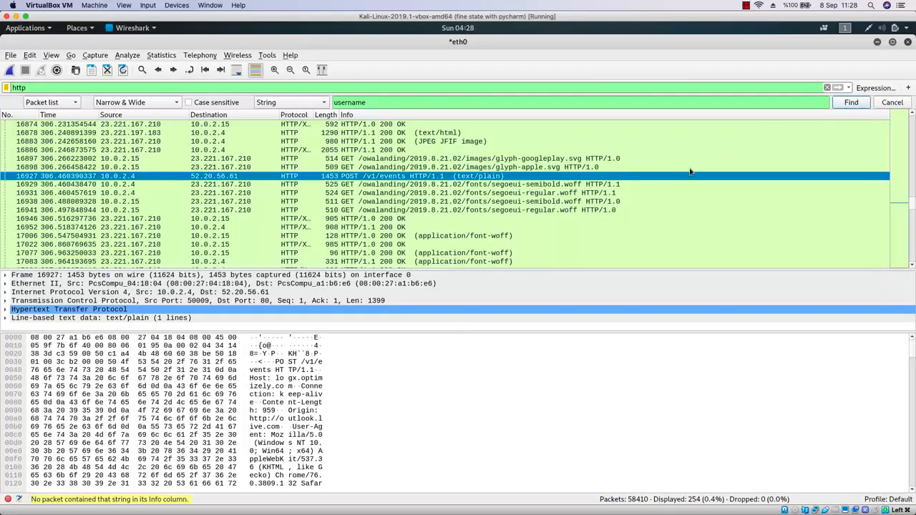
Scroll up the filtered packet list and select earlier HTTP packets from the victim.
scroll(617, 160, up, 5)
scroll(617, 160, up, 10)
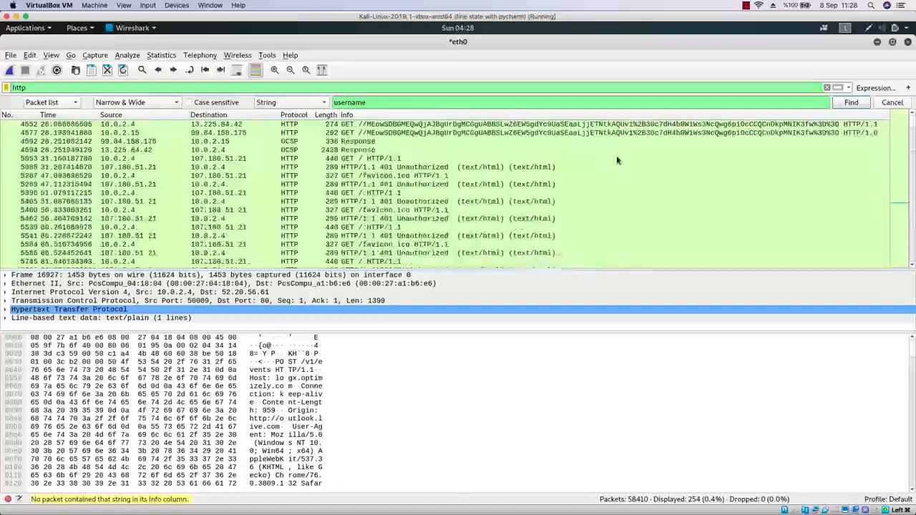
click(564, 133)
click(567, 125)
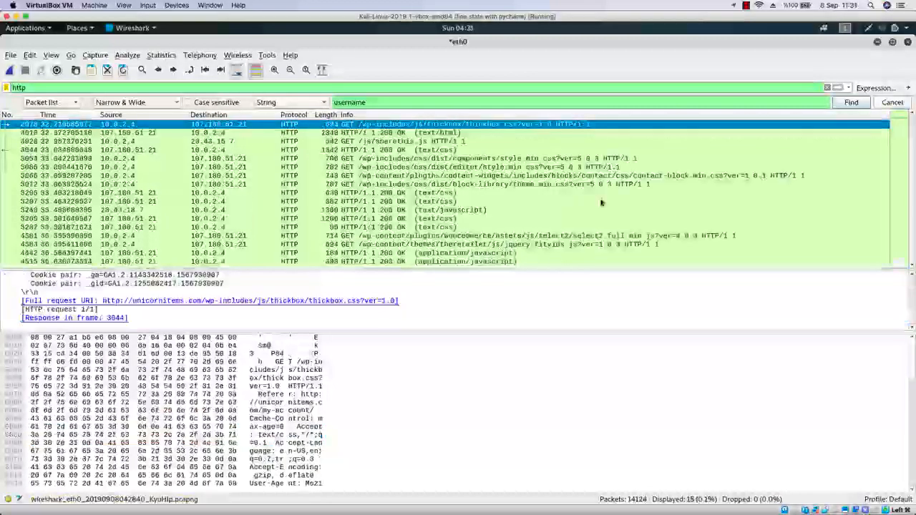
Set the search to look in packet details with Narrow & Wide encoding and find the string "username".
click(70, 105)
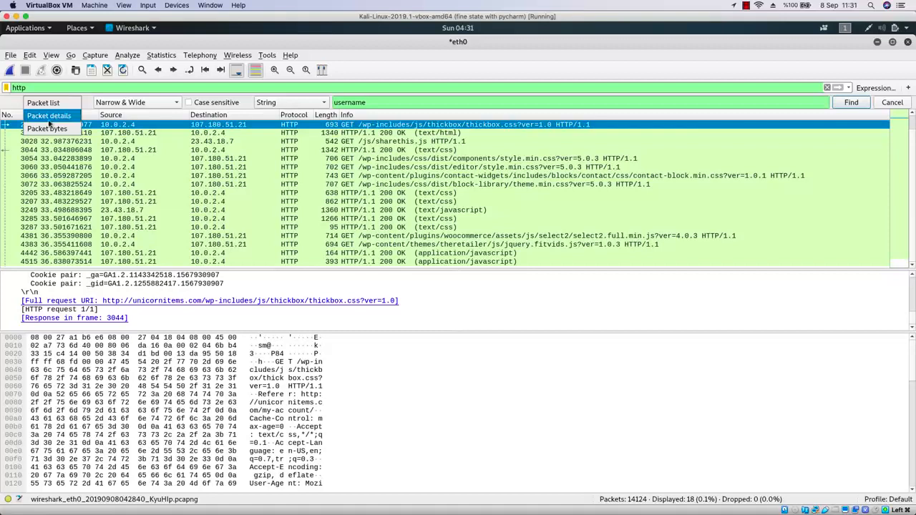
click(66, 116)
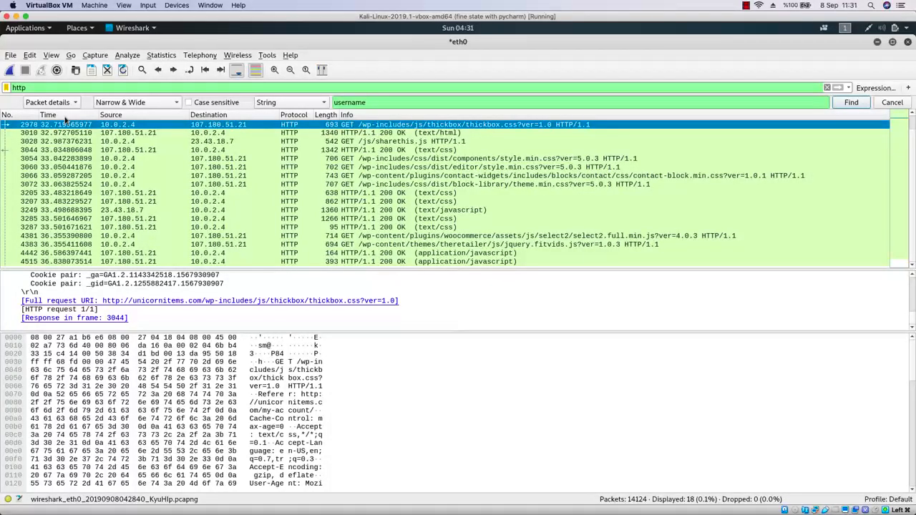
click(122, 104)
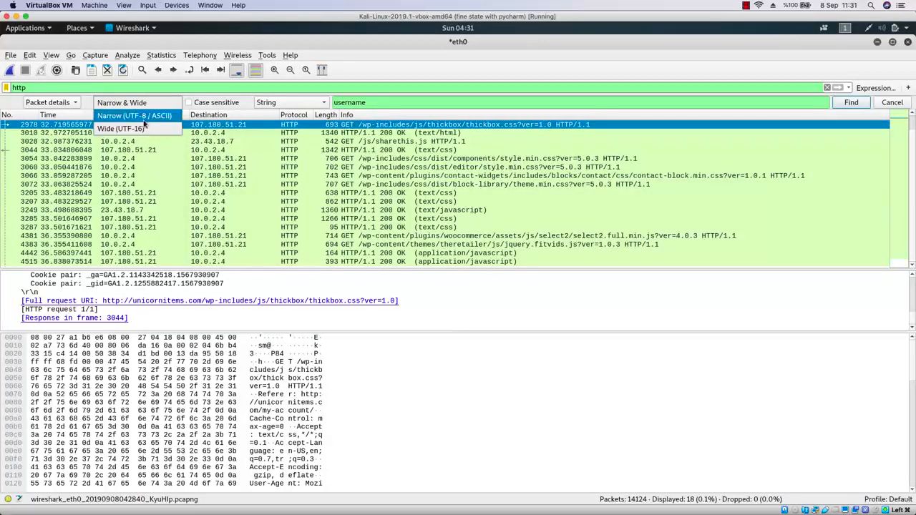
click(140, 107)
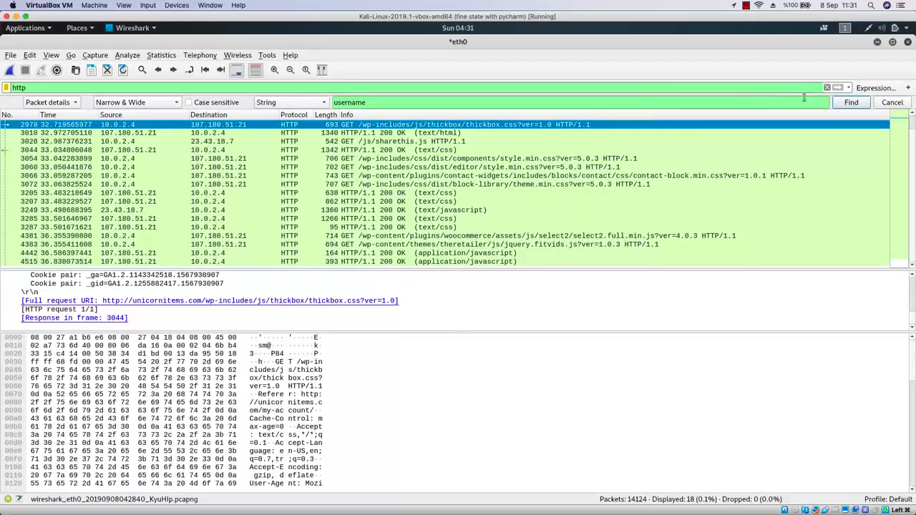
click(850, 102)
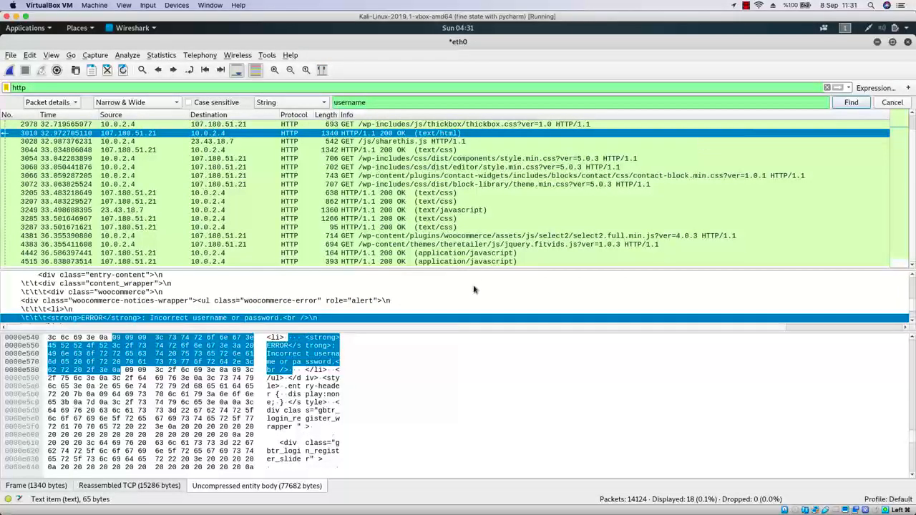
Open the HTTP 200 OK response packet 3010 in its own window, scroll through its HTML body, and close it.
double_click(362, 135)
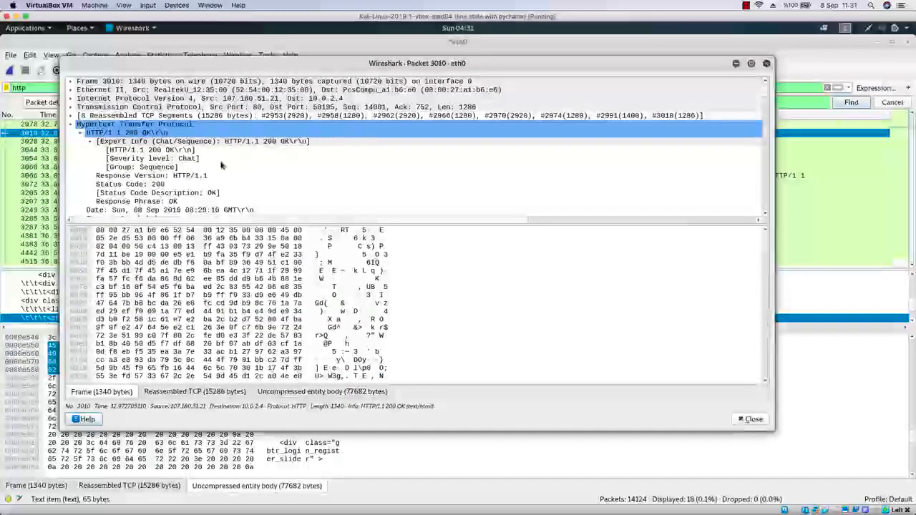
scroll(213, 172, down, 10)
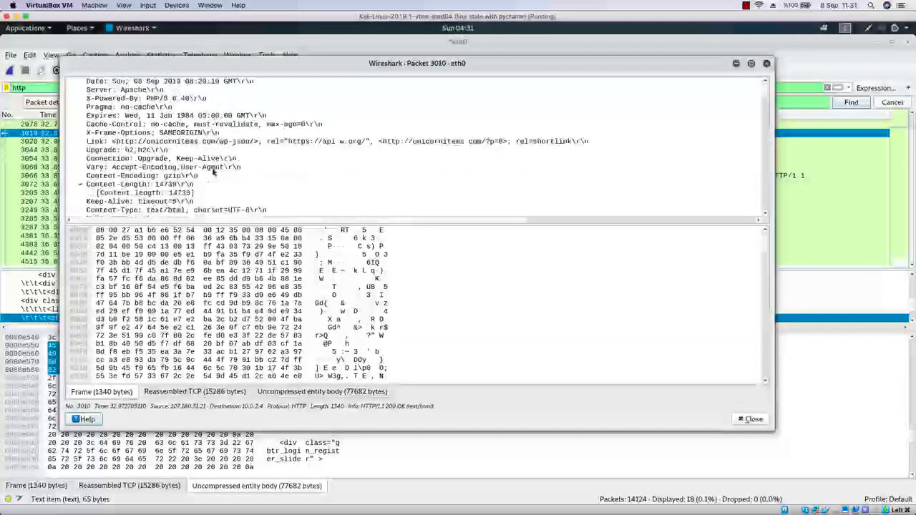
scroll(213, 171, down, 5)
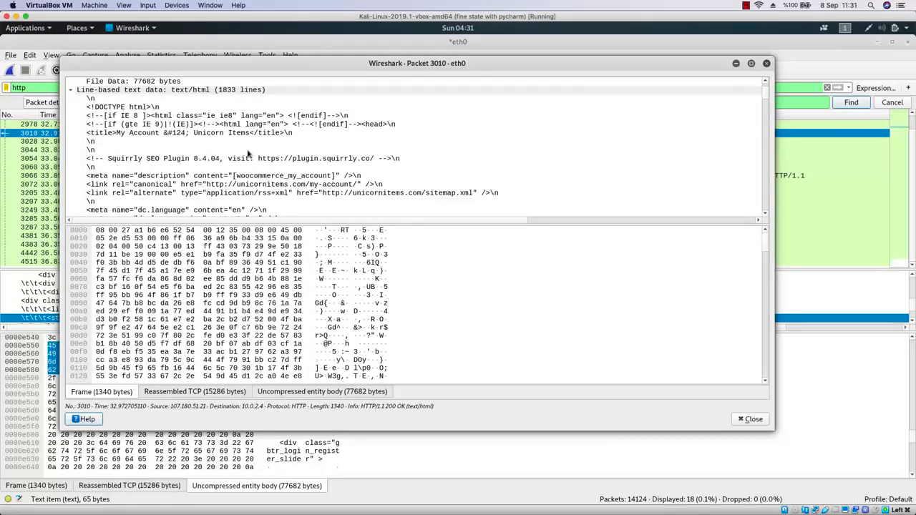
scroll(248, 154, down, 10)
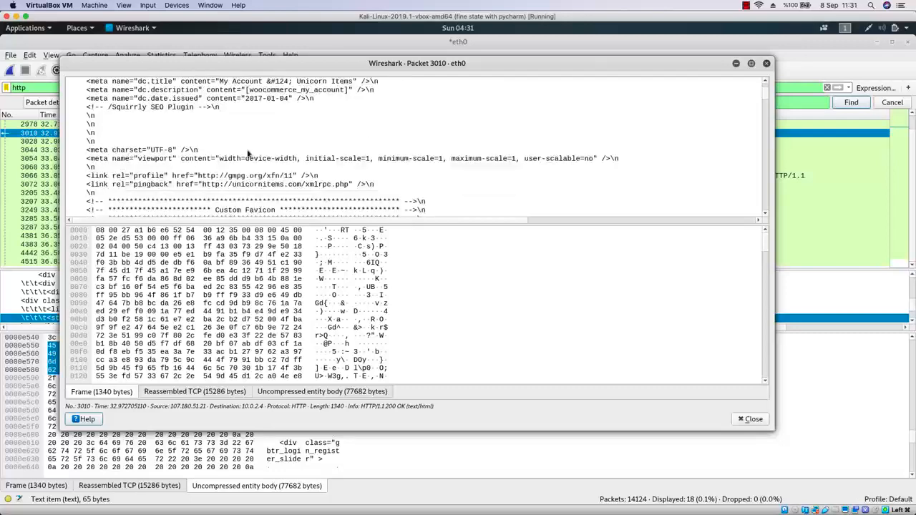
scroll(248, 154, down, 10)
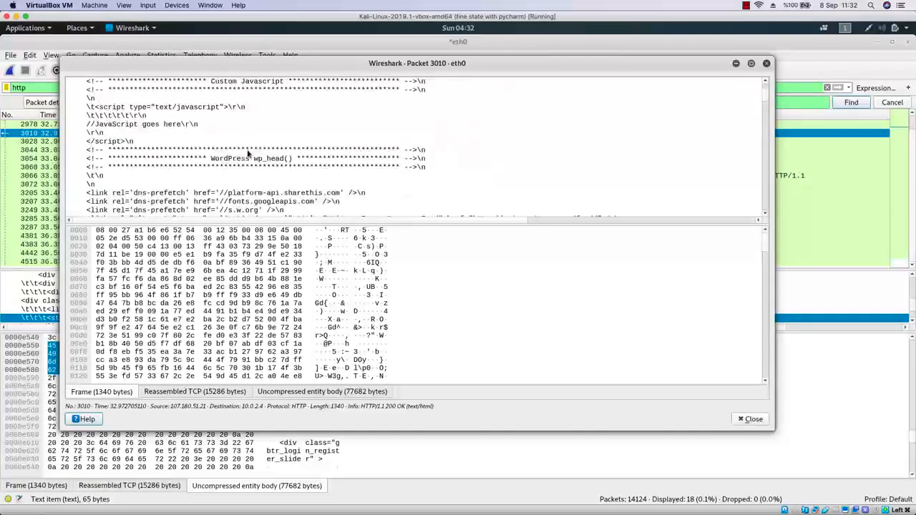
scroll(248, 154, down, 6)
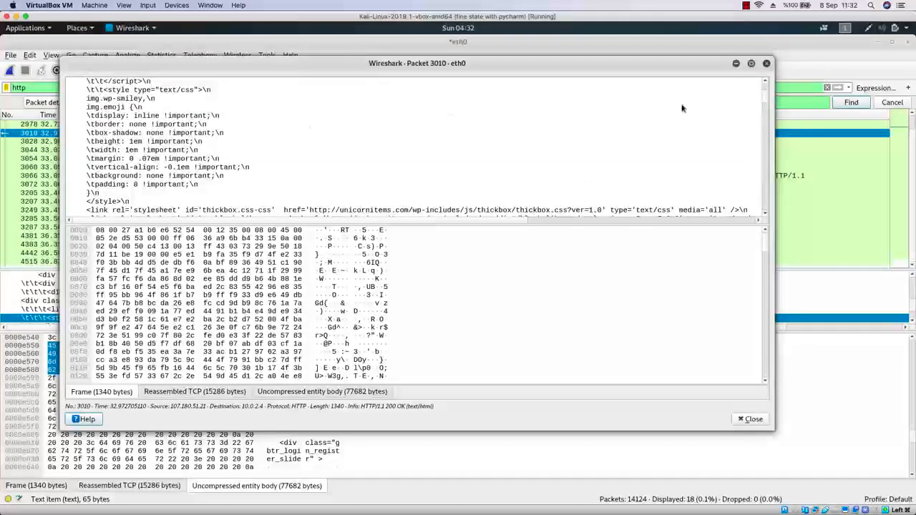
click(764, 158)
drag(764, 103, 768, 230)
scroll(768, 231, down, 6)
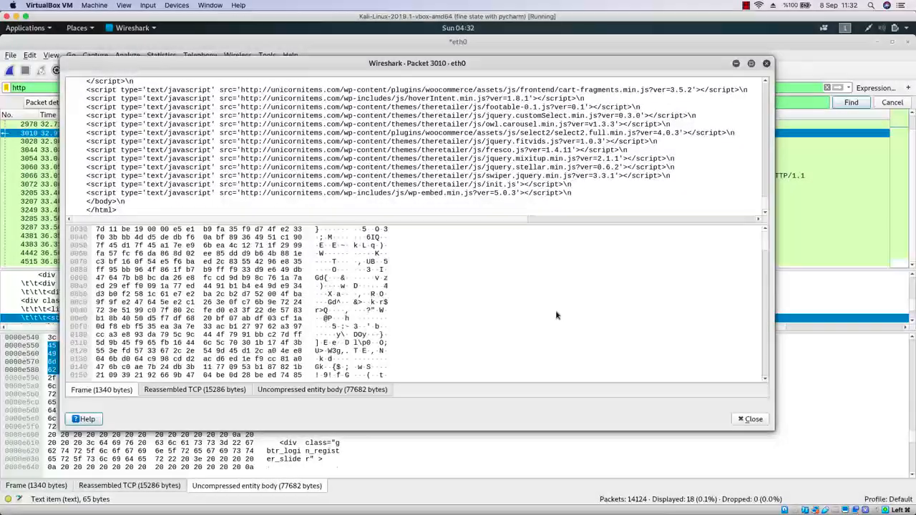
click(766, 64)
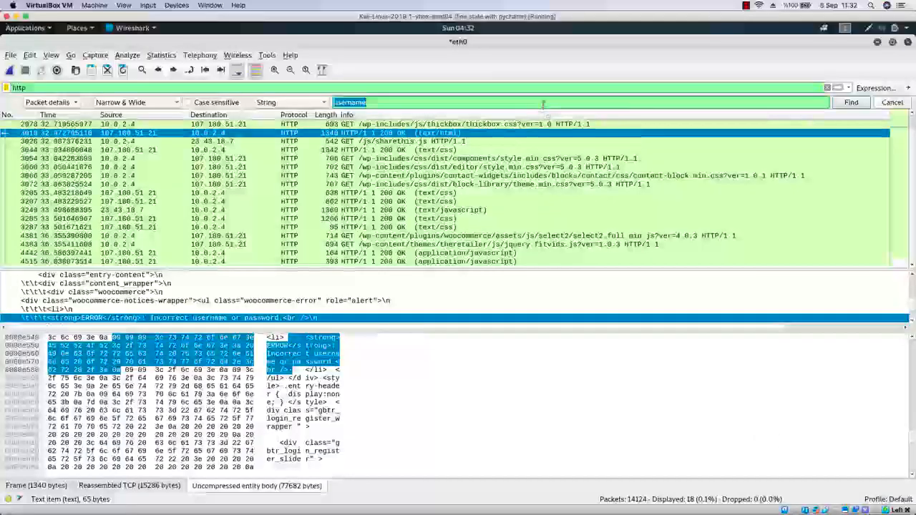
Replace the search string with "password".
text(password)
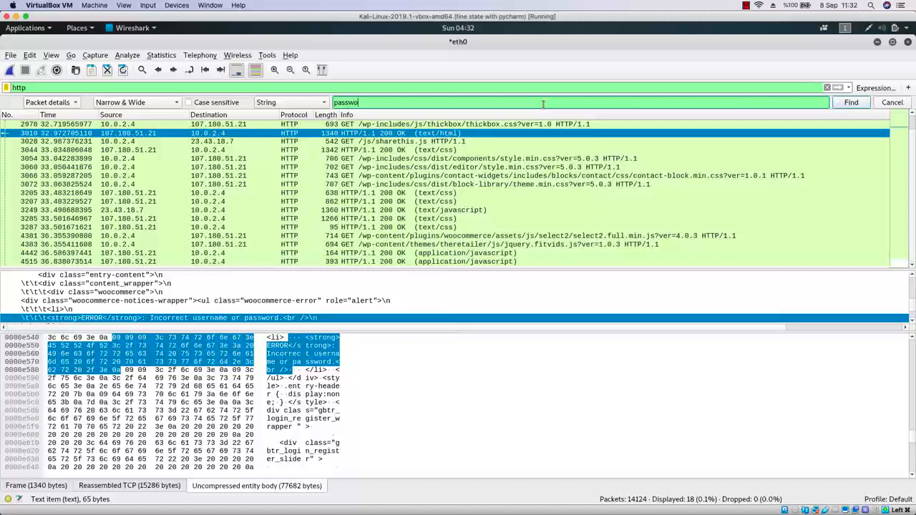
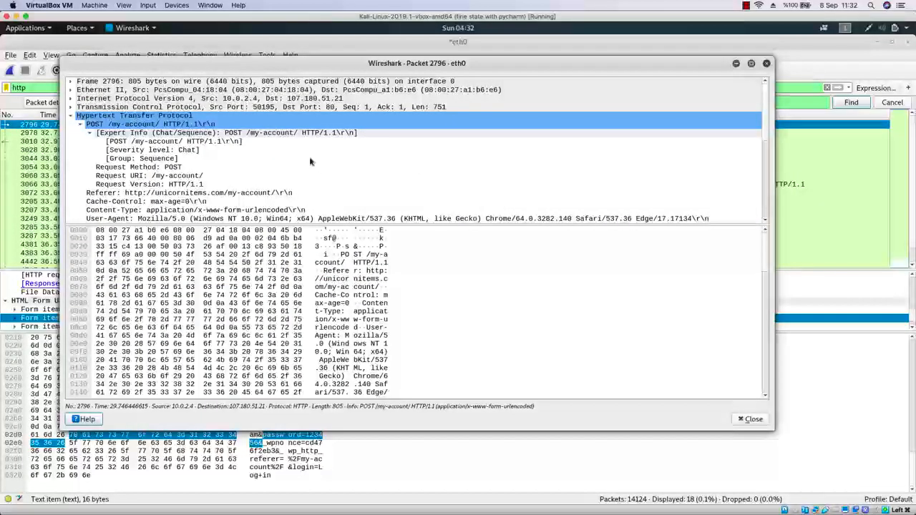
Scroll down the POST packet 2796 details to the HTML form data and select its username and password form items.
scroll(309, 161, down, 4)
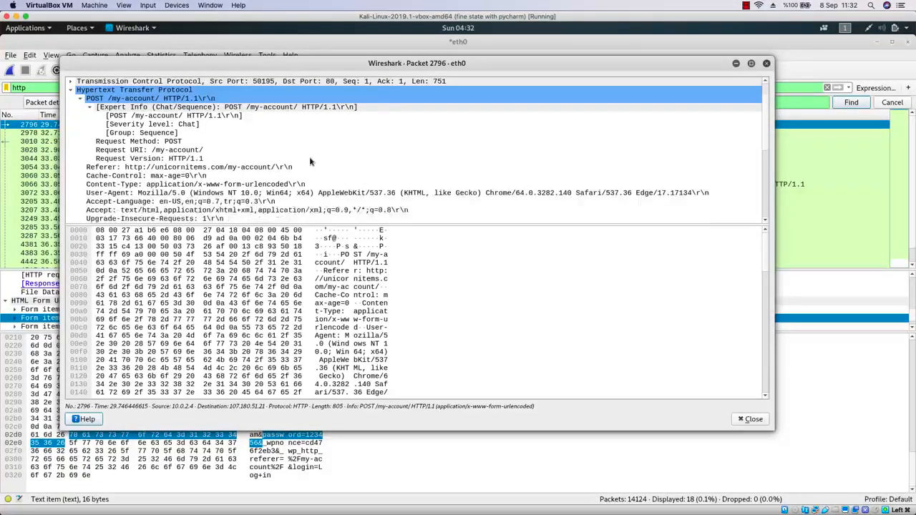
scroll(310, 161, down, 1)
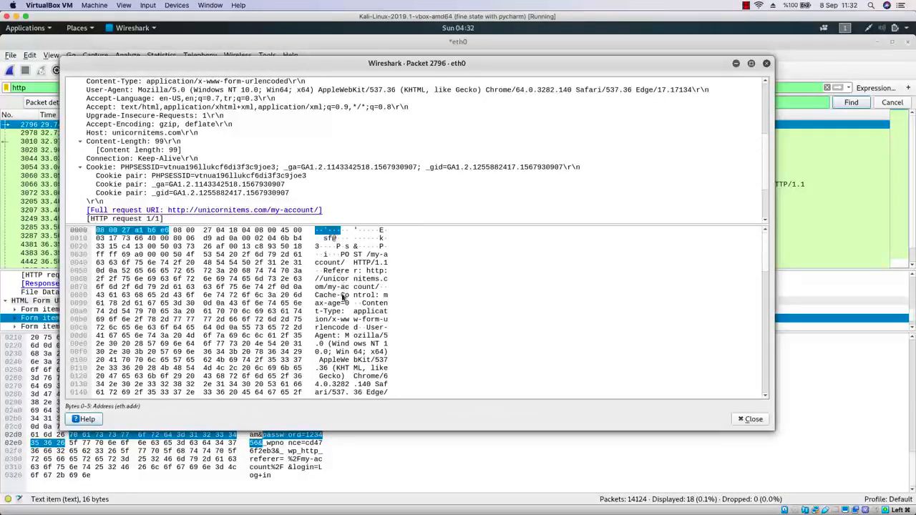
scroll(351, 135, down, 2)
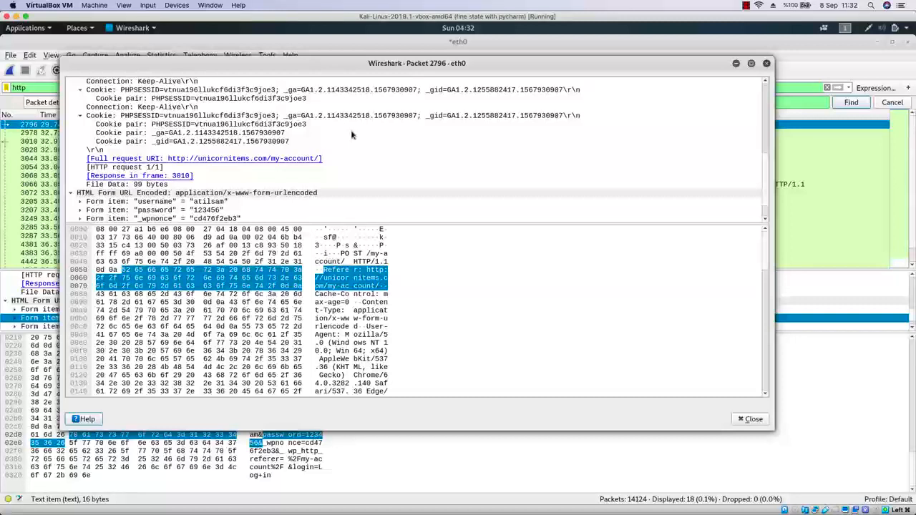
scroll(351, 134, down, 1)
click(228, 169)
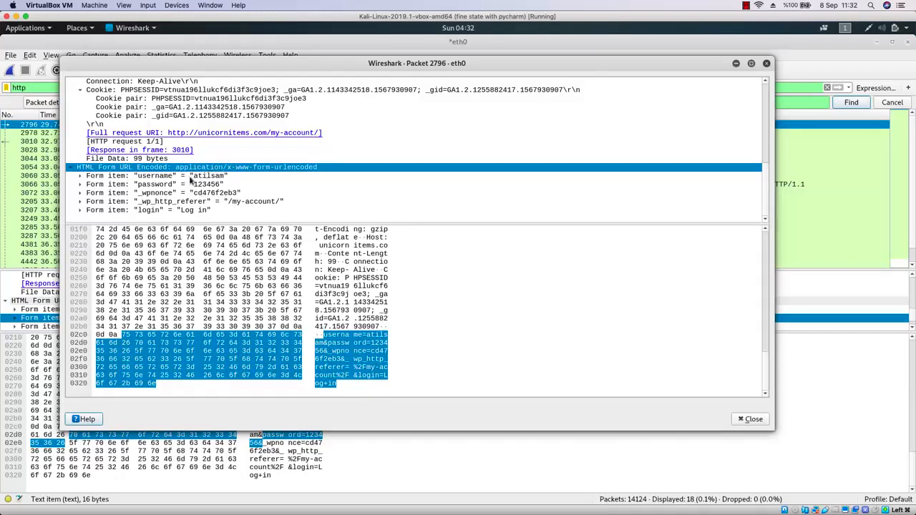
click(216, 177)
click(177, 186)
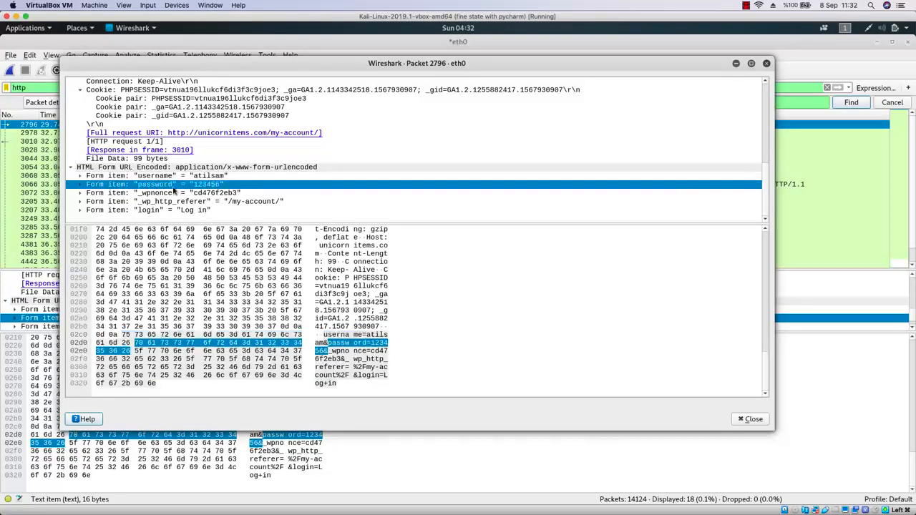